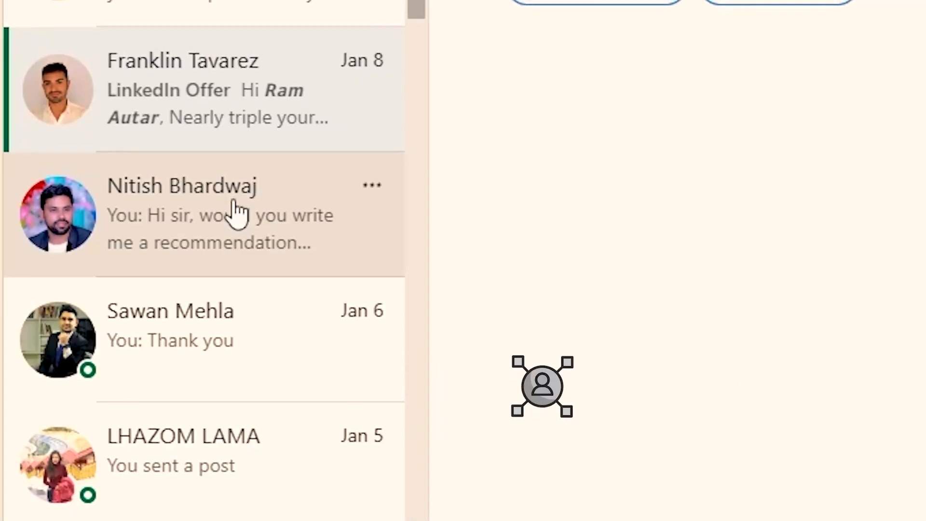
Browse the LinkedIn message list and the home feed's posts about video editor jobs.
scroll(231, 231, "down", 15)
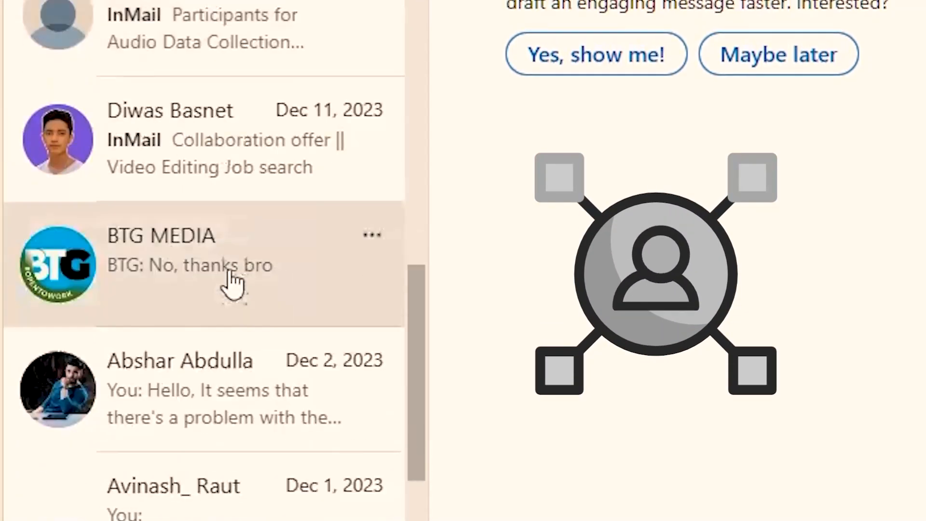
scroll(227, 306, "down", 20)
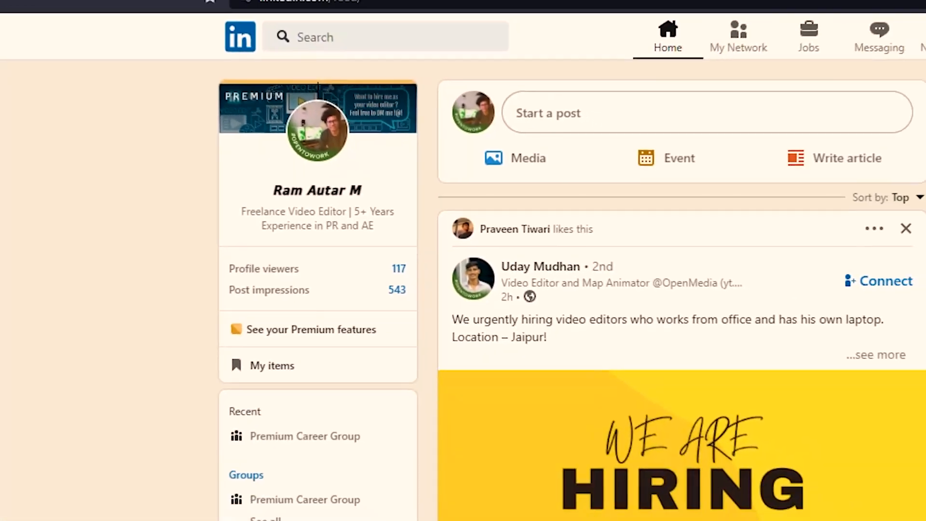
scroll(895, 185, "down", 1)
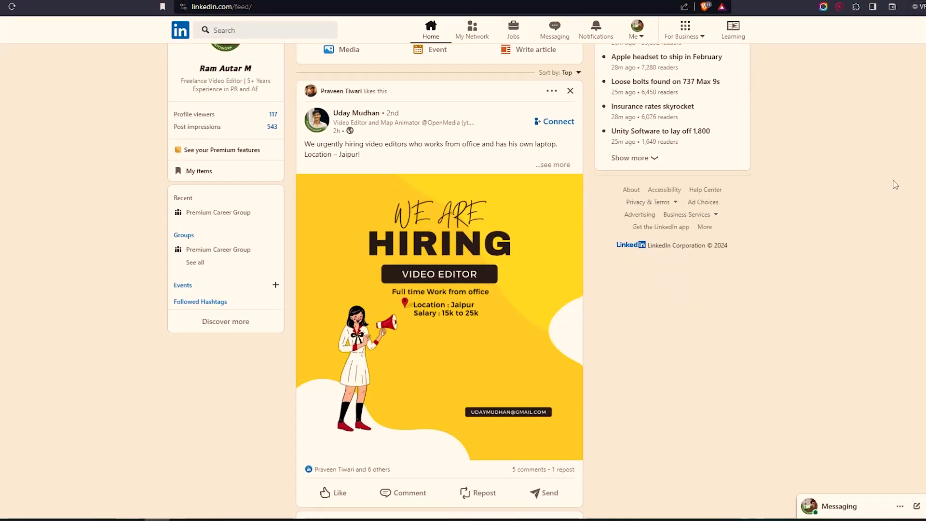
scroll(842, 170, "down", 15)
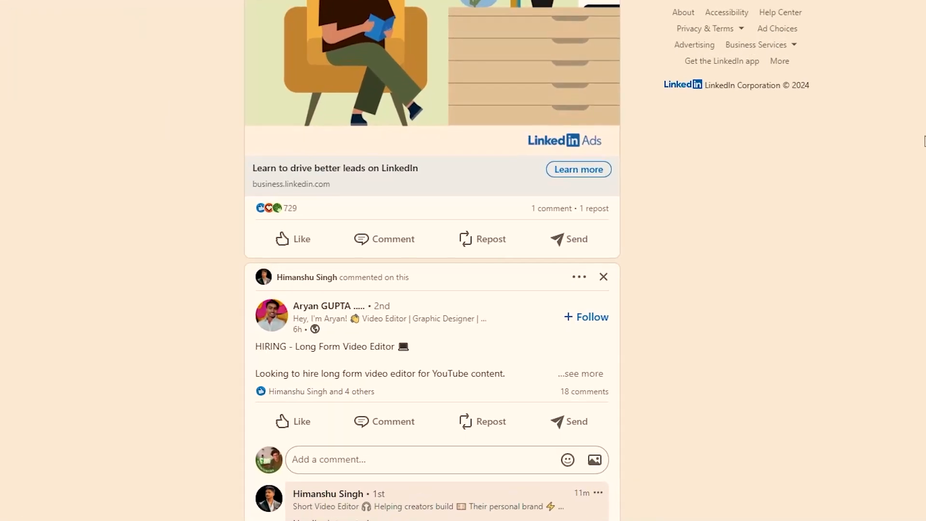
scroll(924, 141, "down", 15)
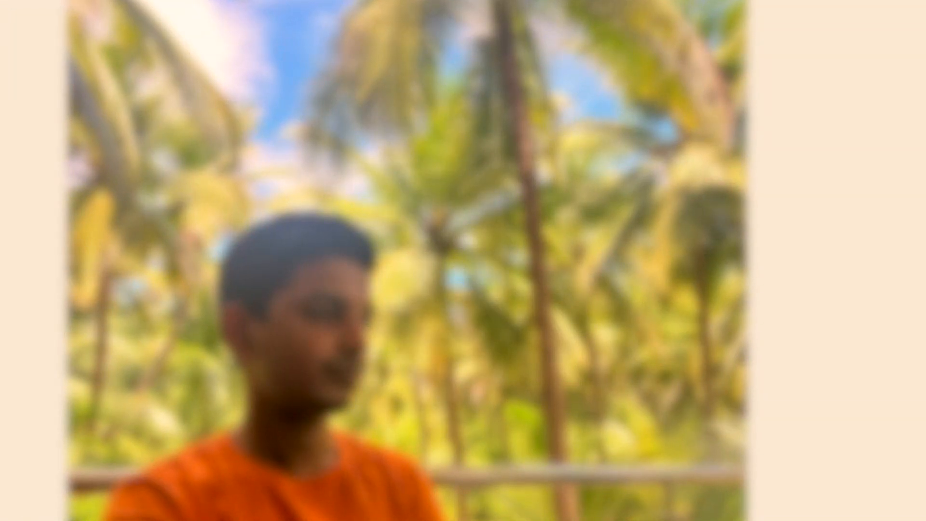
scroll(410, 261, "down", 12)
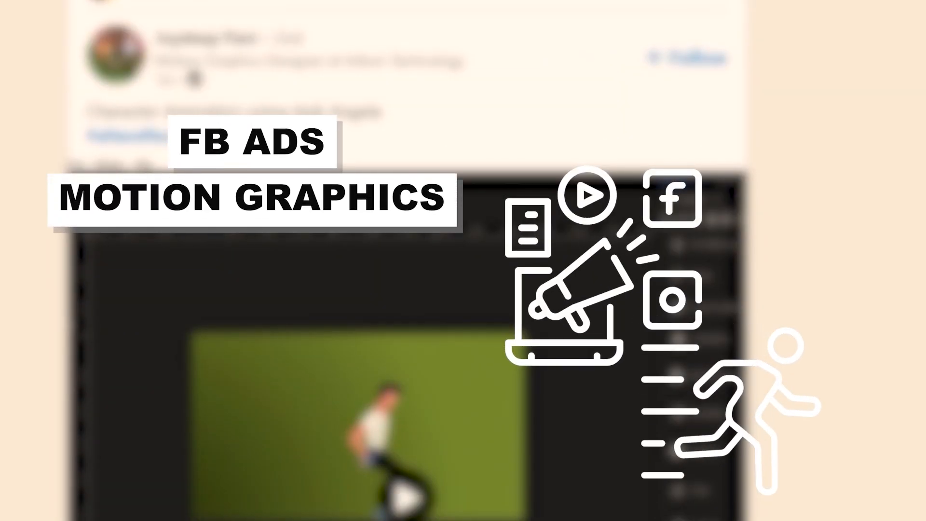
scroll(405, 261, "down", 3)
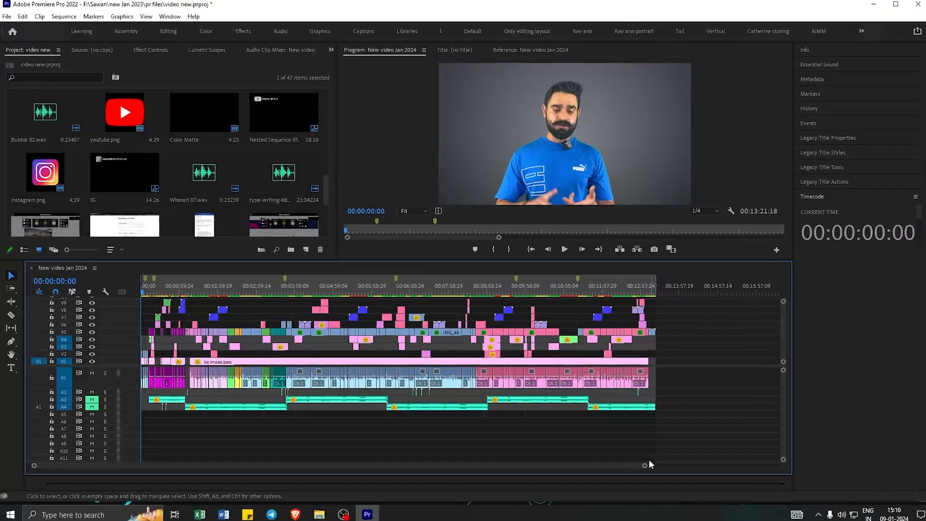
Examine the edited sequence's track layout in detail and over its full length, and toggle the output of video track V5.
left_click_drag(645, 466, 608, 466)
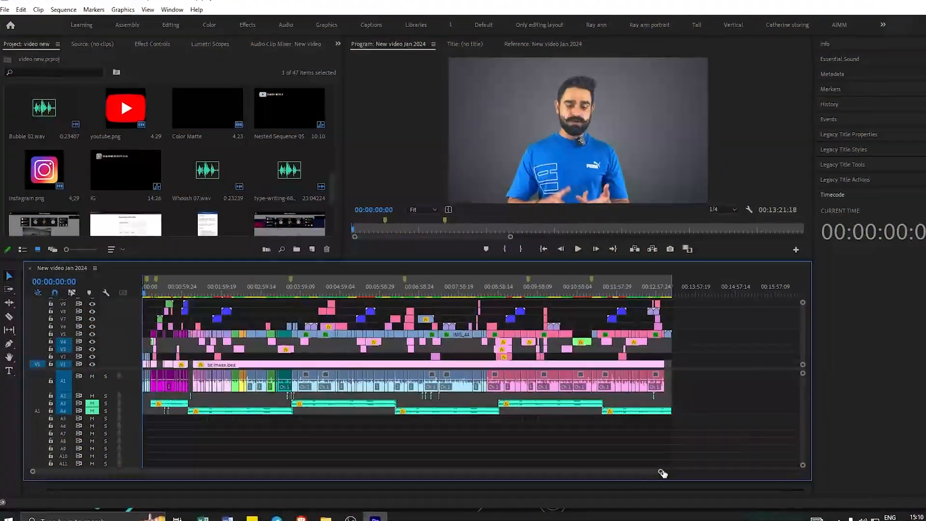
left_click_drag(663, 472, 600, 476)
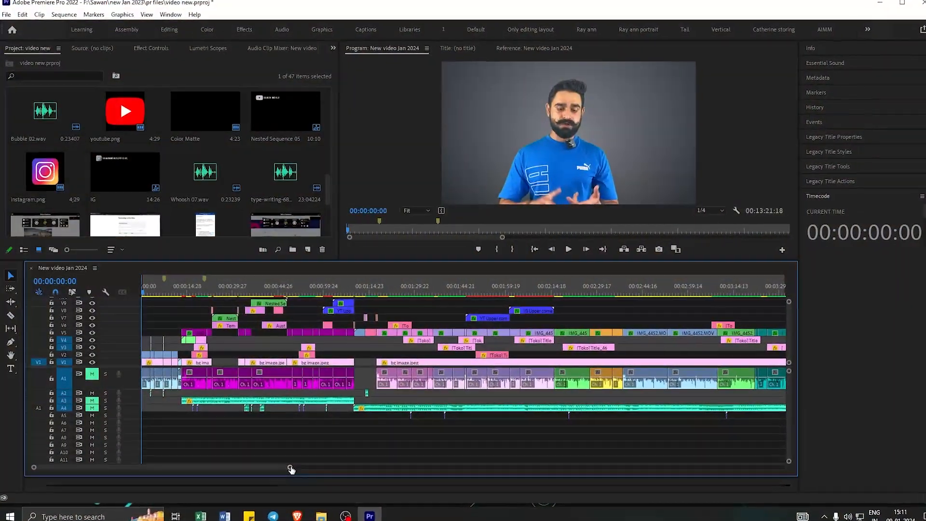
left_click_drag(788, 302, 789, 274)
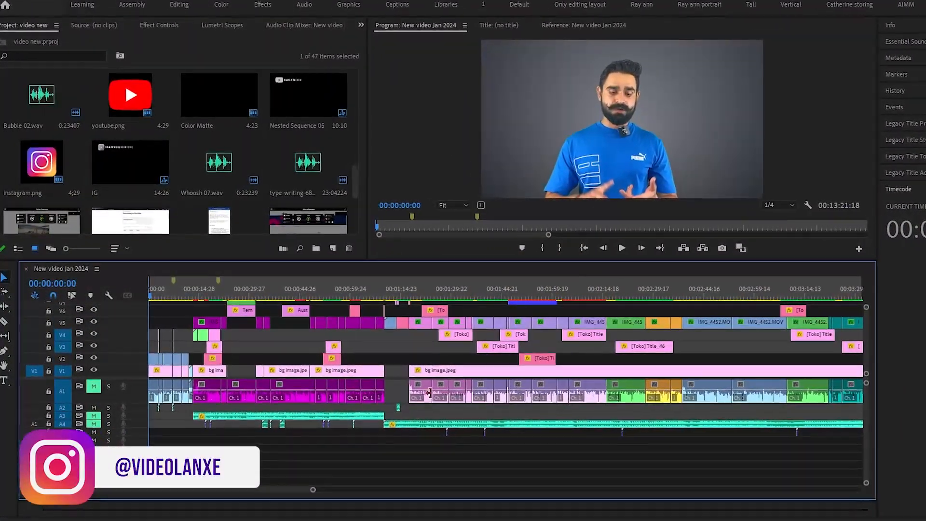
left_click_drag(313, 489, 696, 502)
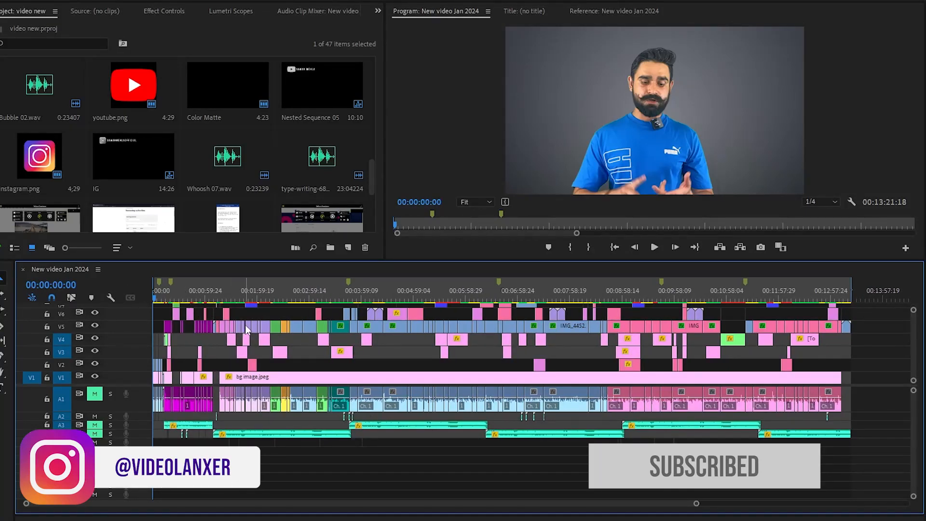
left_click(96, 325)
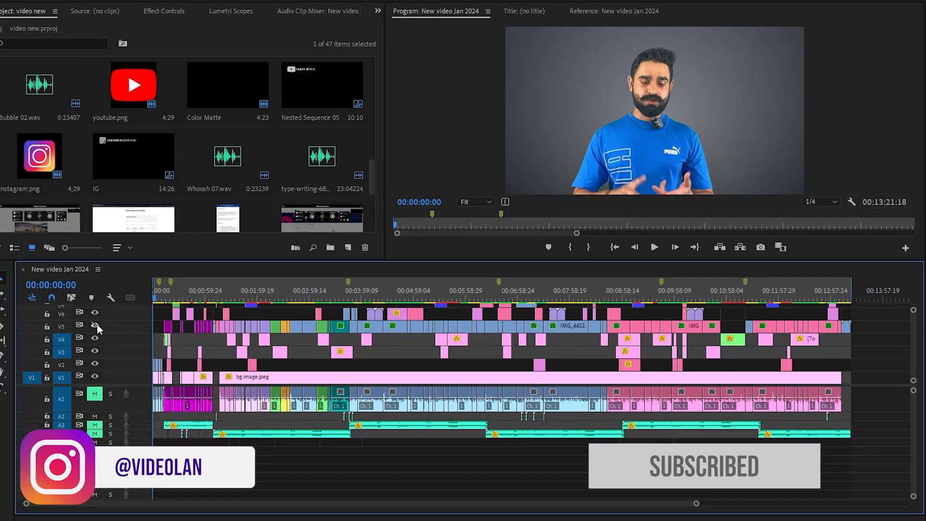
Compare the IMG_4452.MOV clip at 00:01:29:19 with its Ultra Key effect switched off and on.
left_click(232, 297)
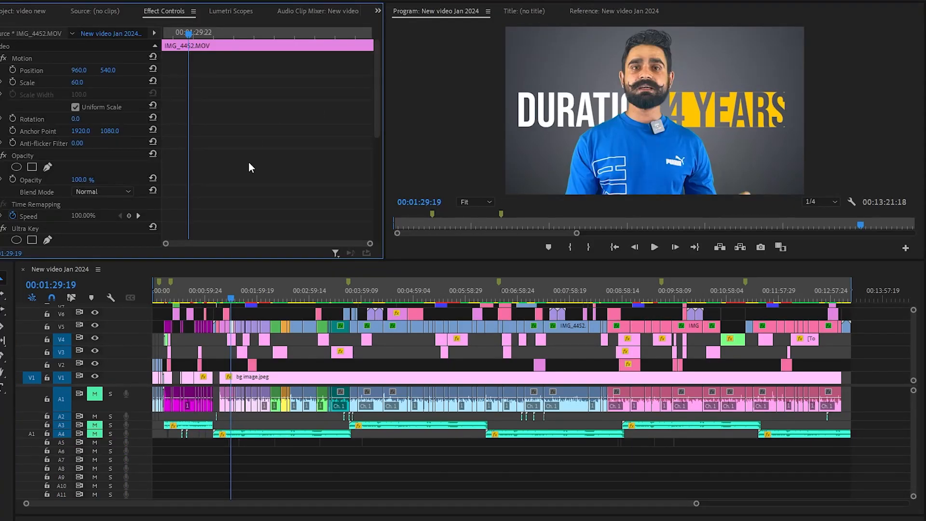
scroll(274, 194, "down", 5)
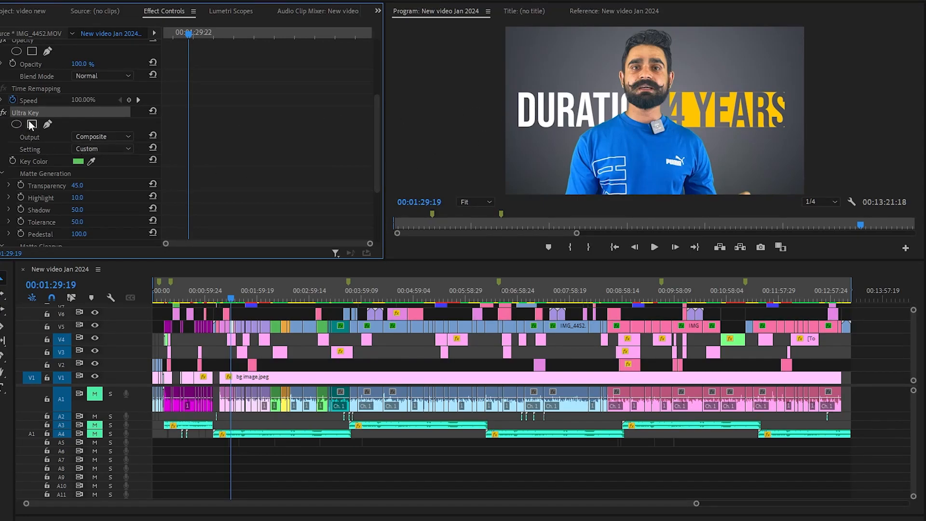
left_click(3, 113)
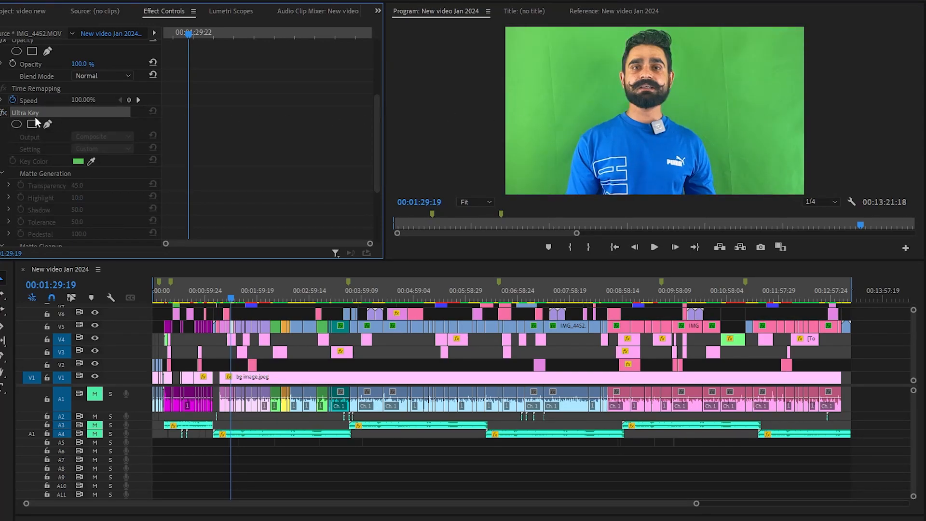
left_click(4, 114)
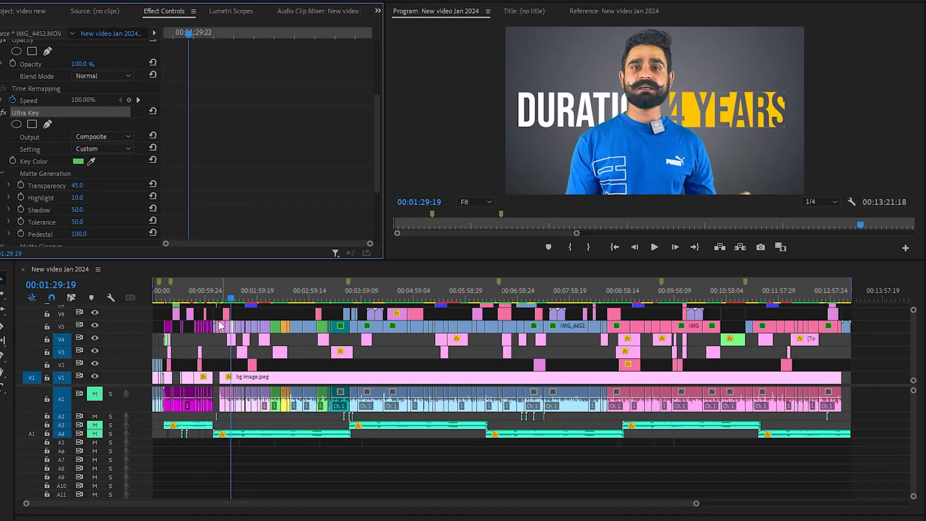
Select the green-screen clips along video track V5 to show where the presenter footage sits.
left_click(139, 326)
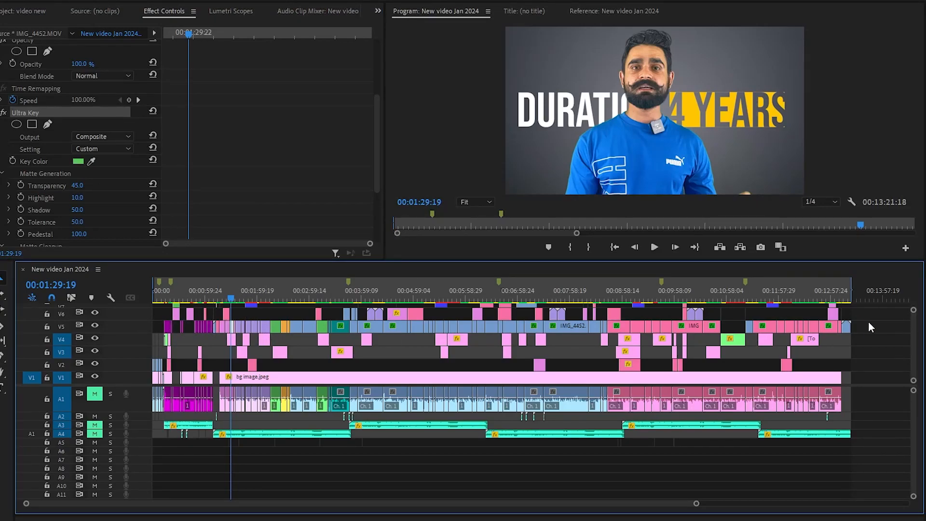
left_click_drag(579, 327, 221, 324)
left_click_drag(163, 324, 161, 322)
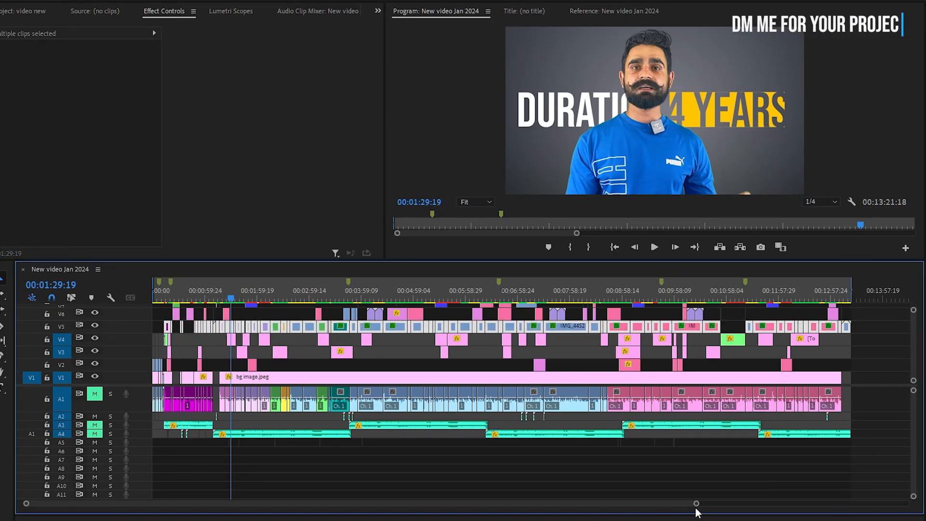
Inspect the long bg image.jpeg clip on track V1 and compare the picture with that track hidden and shown.
left_click_drag(678, 504, 520, 510)
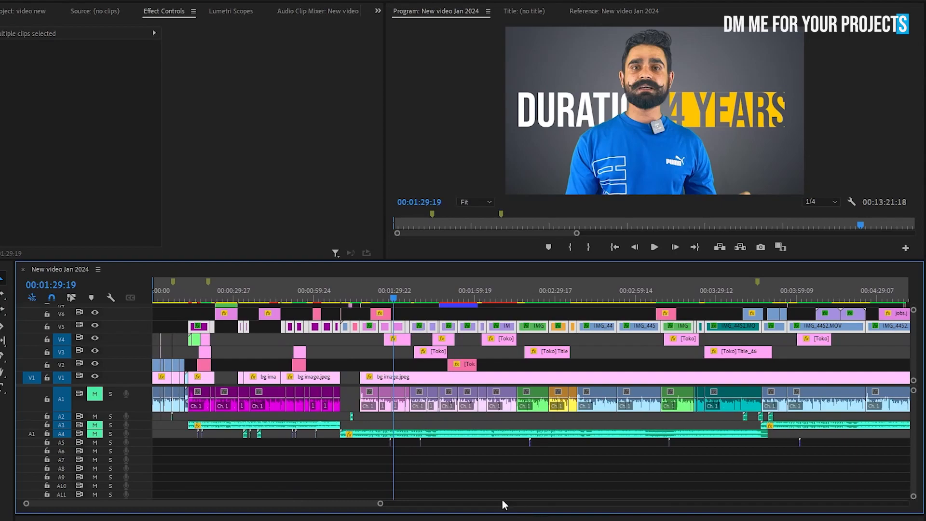
left_click(360, 354)
left_click(391, 381)
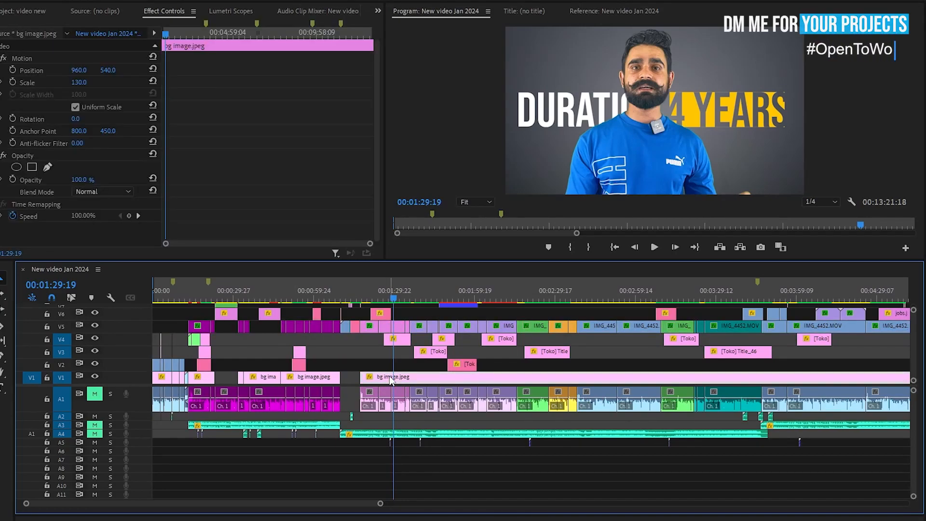
left_click(96, 380)
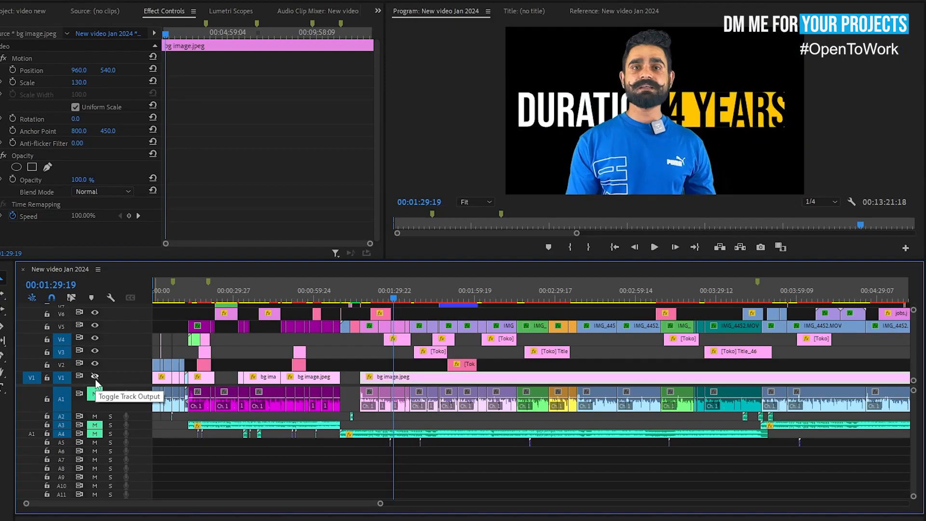
left_click(95, 380)
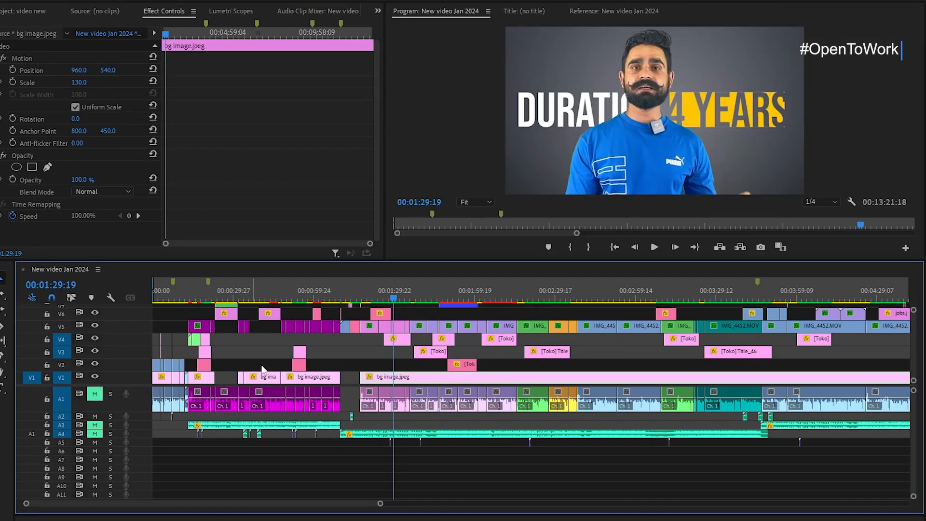
left_click(388, 328)
left_click(380, 381)
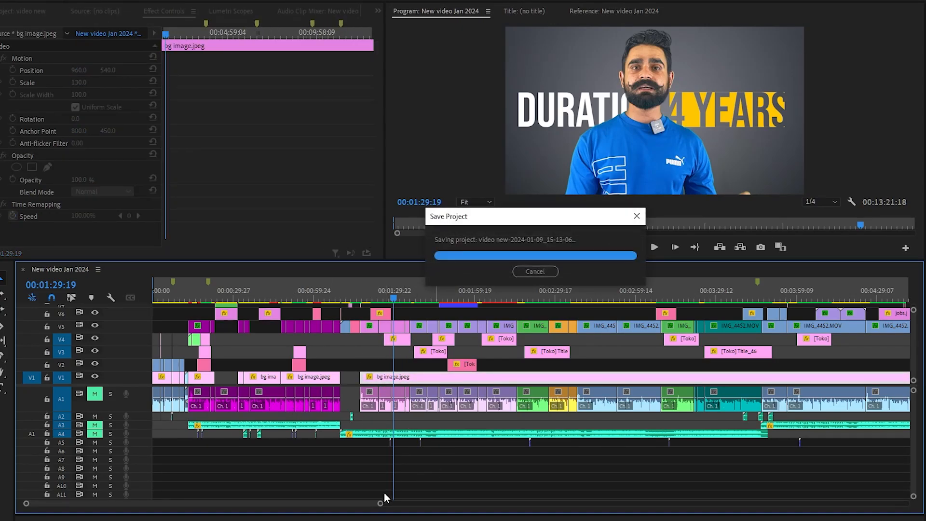
Go to 00:00:15:02 and inspect the effect settings of the presenter clip on V5 and the nested title on V4.
left_click_drag(169, 294, 210, 390)
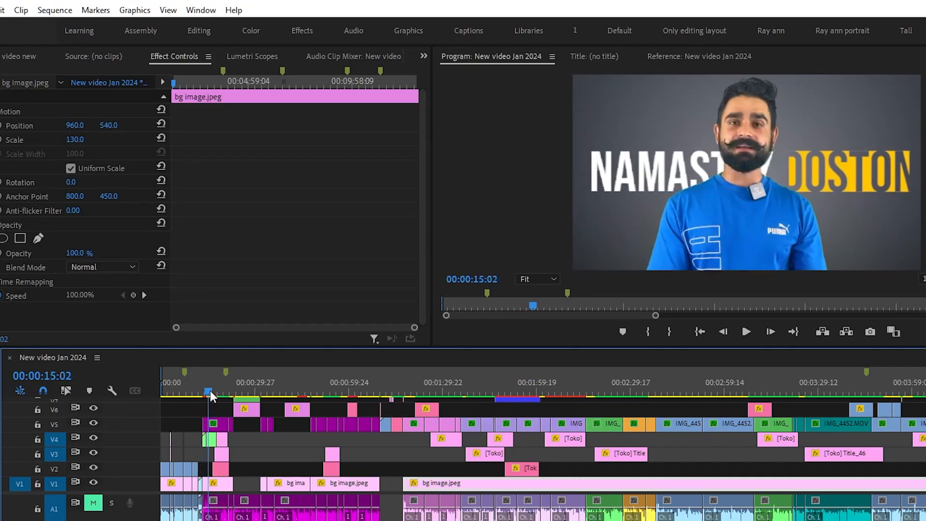
left_click(214, 425)
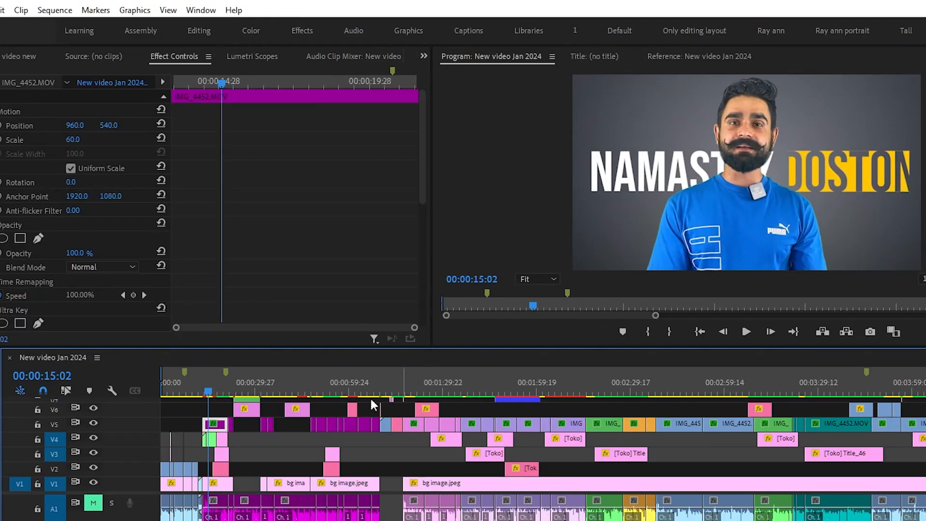
left_click(212, 443)
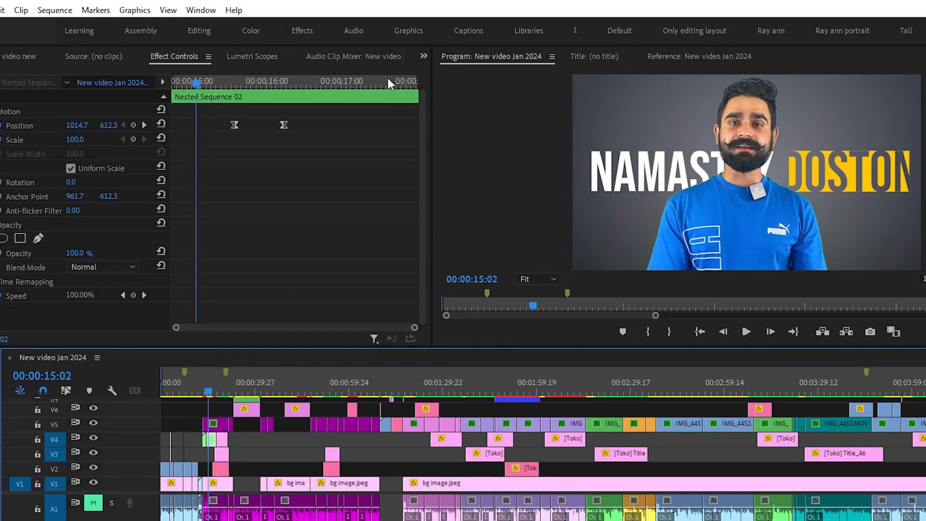
Open the Premiere Composer extension and widen its window.
left_click(212, 12)
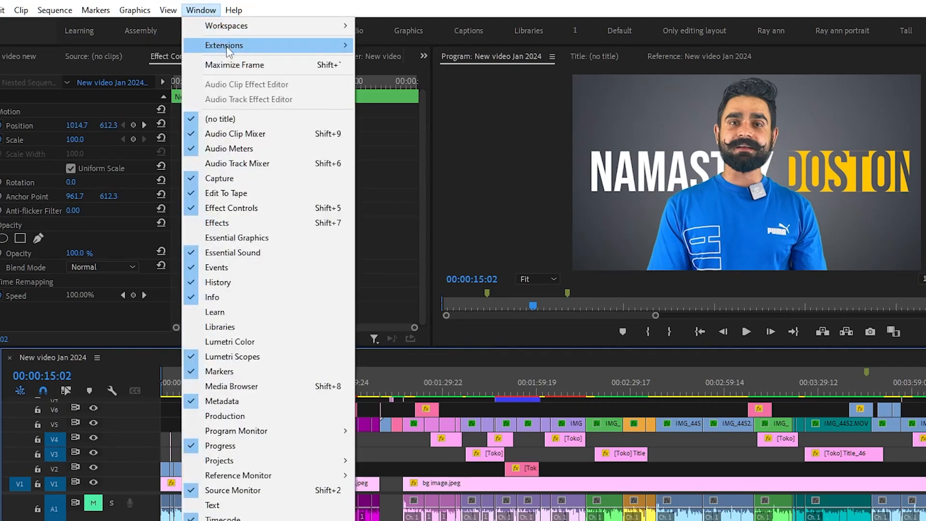
mouse_move(298, 53)
left_click(410, 105)
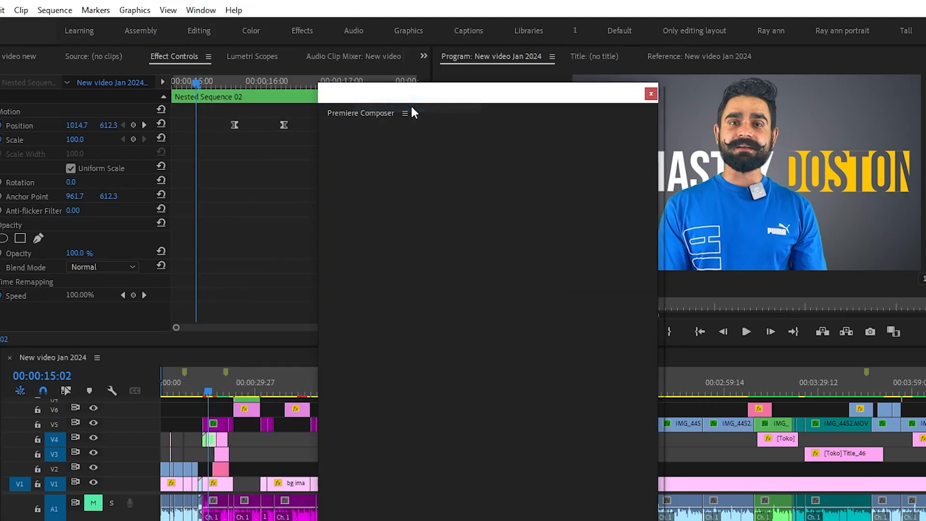
left_click_drag(658, 178, 793, 178)
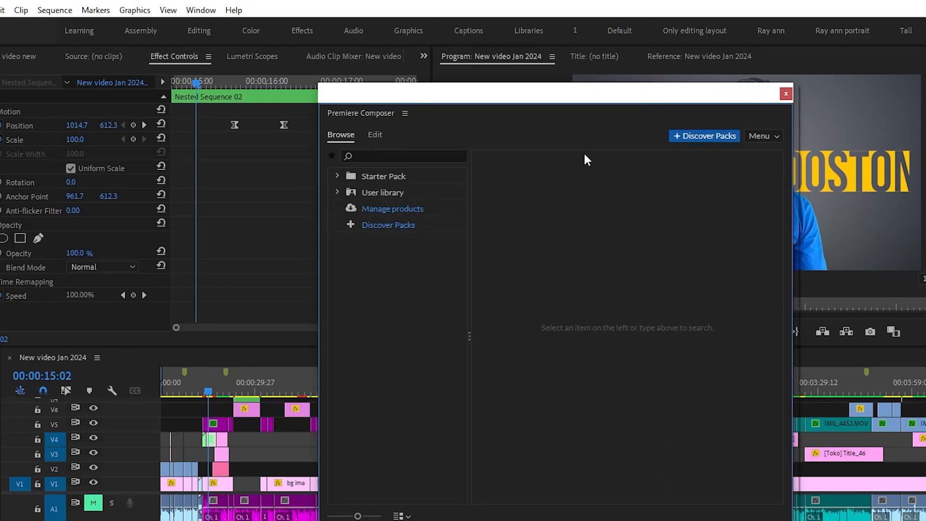
Expand the User library in Premiere Composer and view the templates in Mo Pack for PR and Toko pack for PR.
left_click(383, 193)
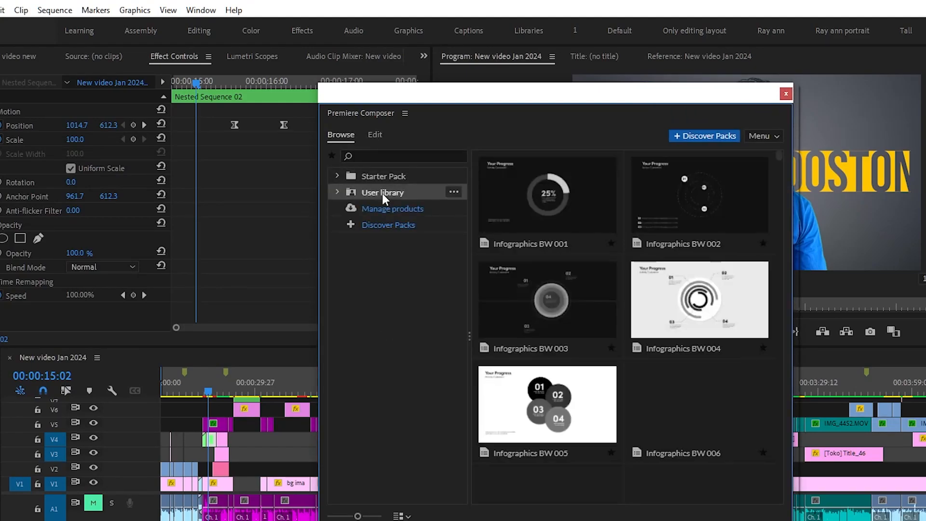
left_click(336, 192)
left_click(393, 241)
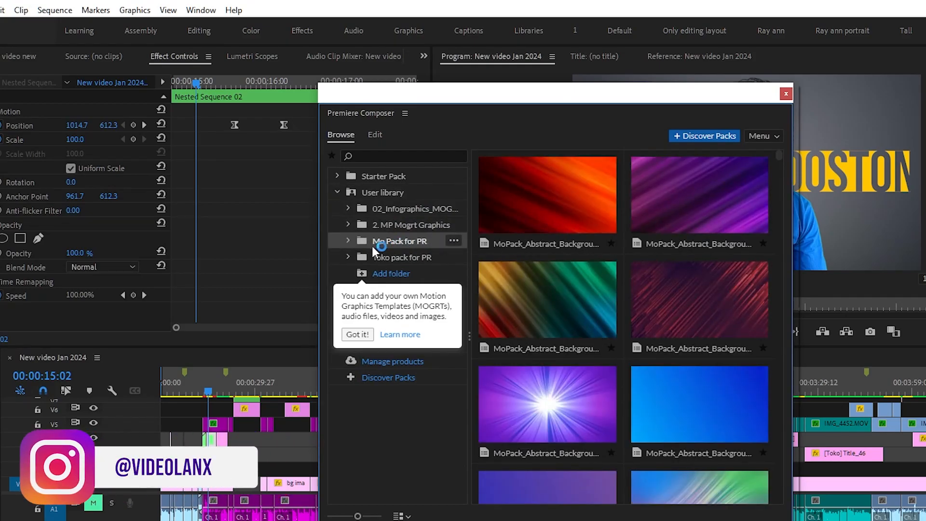
left_click(348, 257)
left_click(399, 257)
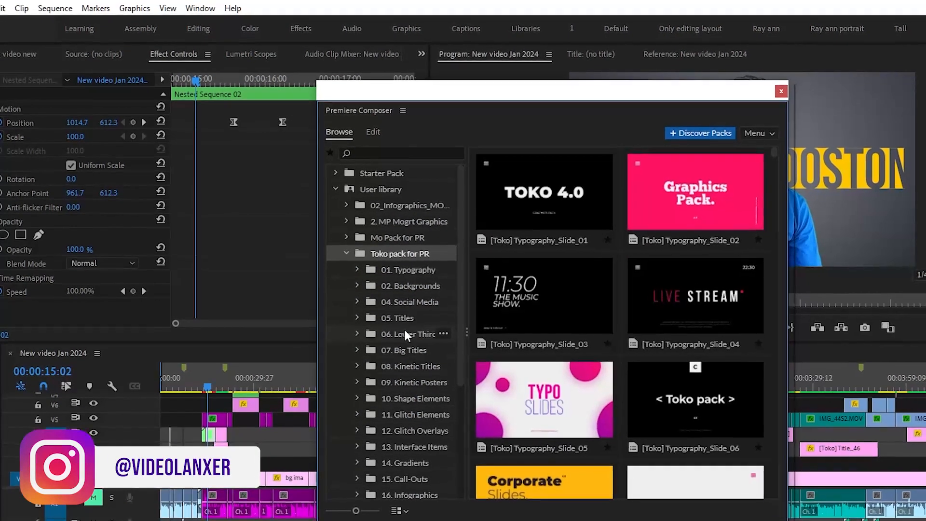
View the 05. Titles and 17. Text Messages templates of the Toko pack in a wider Premiere Composer window.
left_click(400, 318)
left_click_drag(761, 262, 925, 265)
scroll(378, 300, "down", 2)
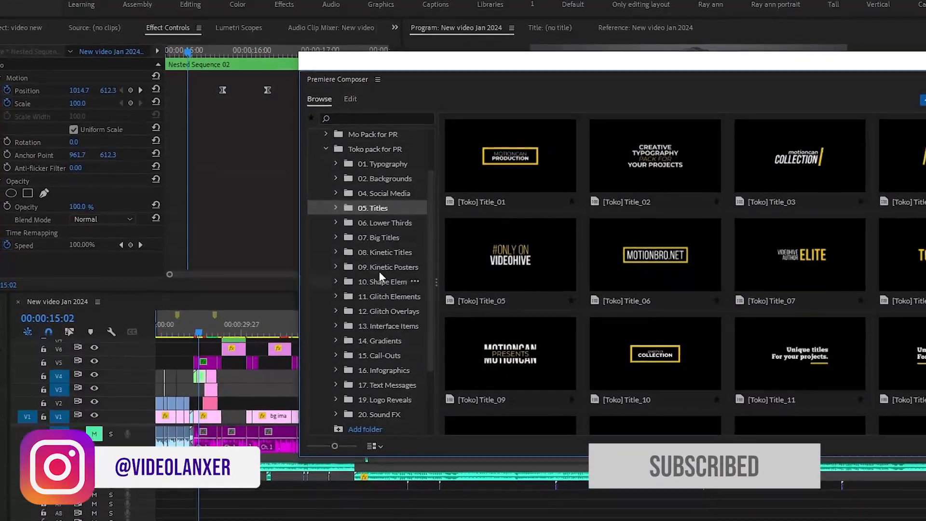
scroll(375, 273, "down", 3)
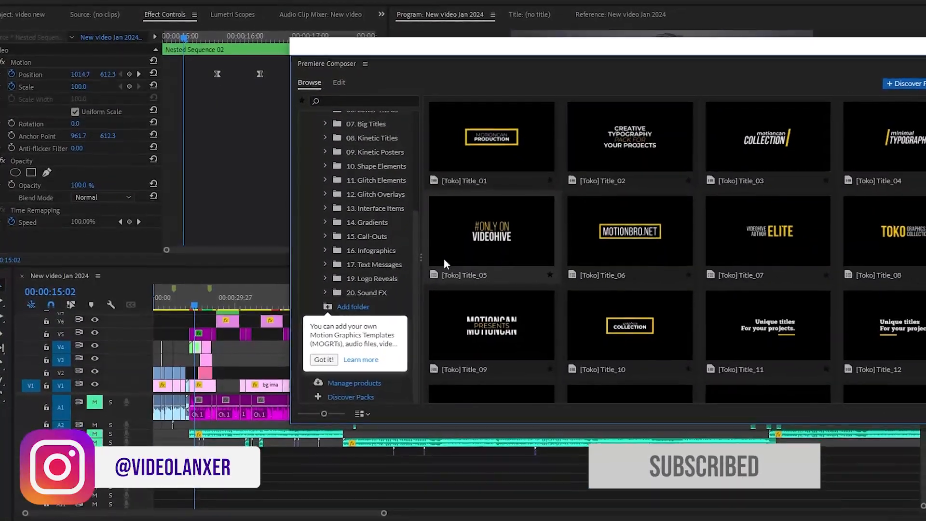
left_click(375, 277)
left_click(372, 265)
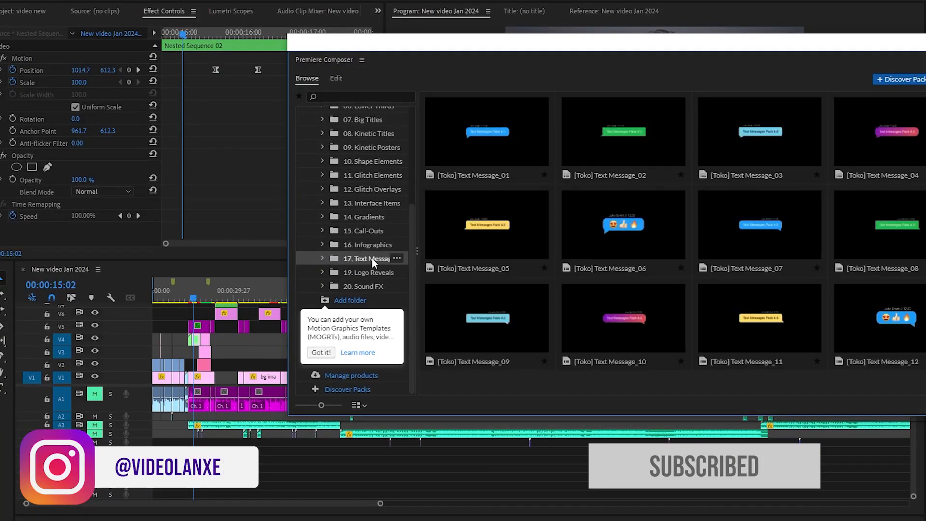
View the 12. Glitch Overlays and 07. Big Titles templates of the Toko pack in Premiere Composer.
scroll(366, 219, "up", 2)
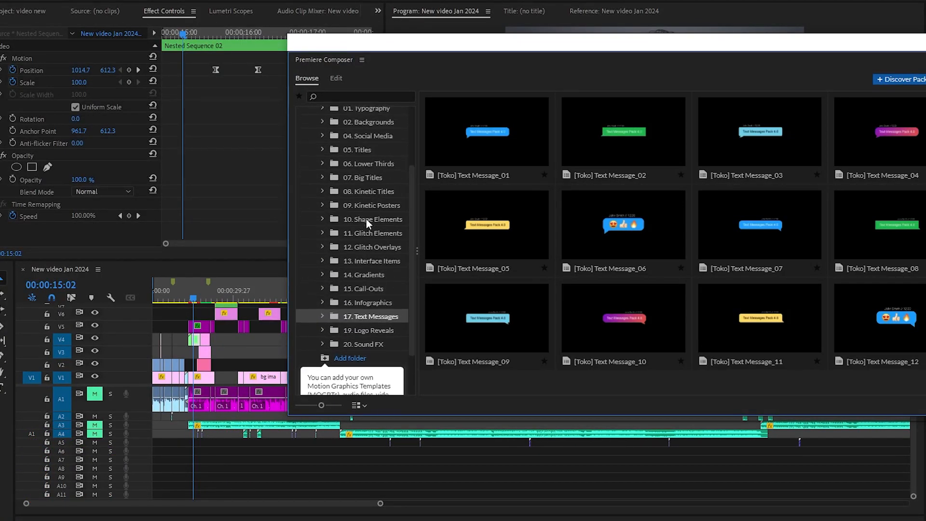
left_click(366, 245)
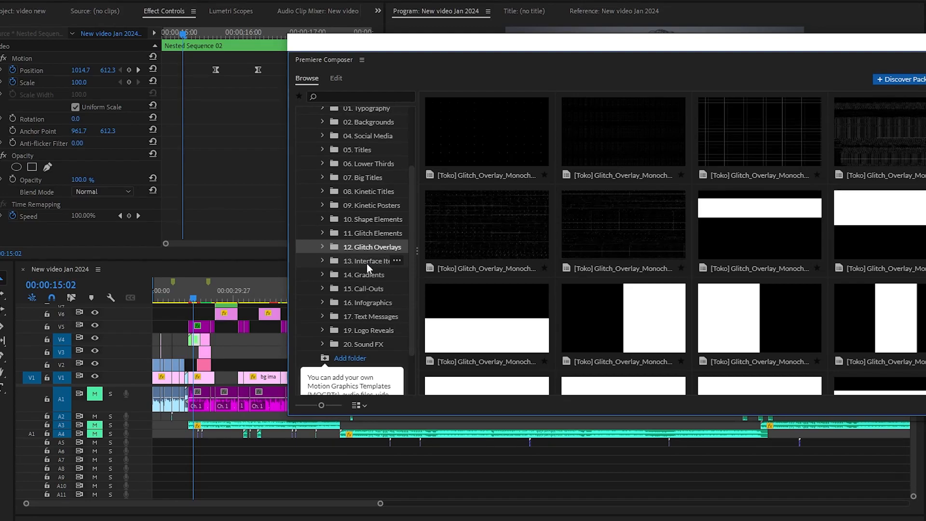
left_click(372, 177)
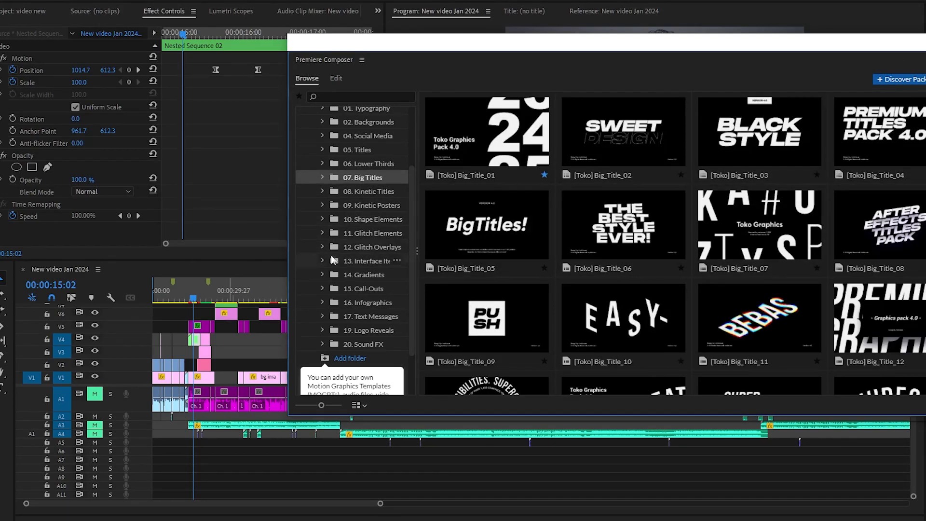
Browse the Toko pack's 05. Titles templates as far as [Toko] Title_34, and close the Premiere Composer window.
scroll(349, 248, "up", 2)
left_click(363, 208)
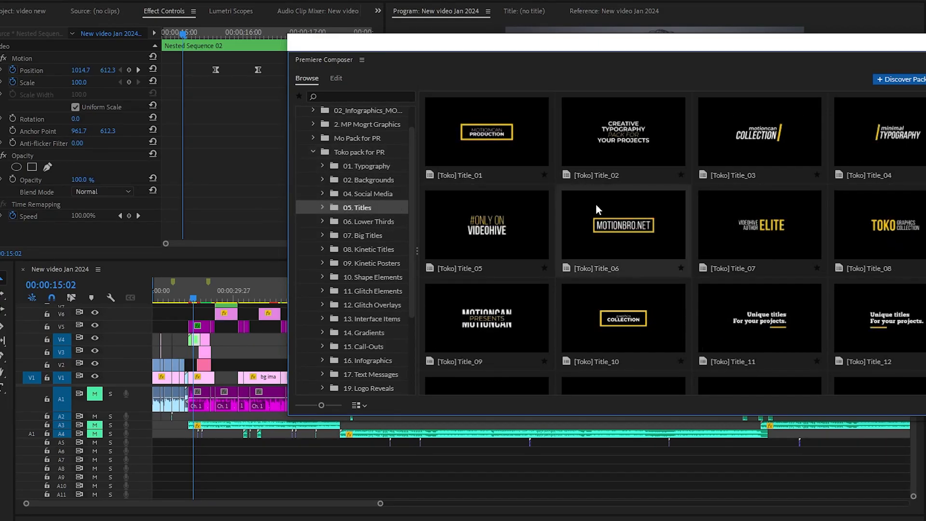
scroll(623, 210, "down", 6)
scroll(650, 212, "down", 5)
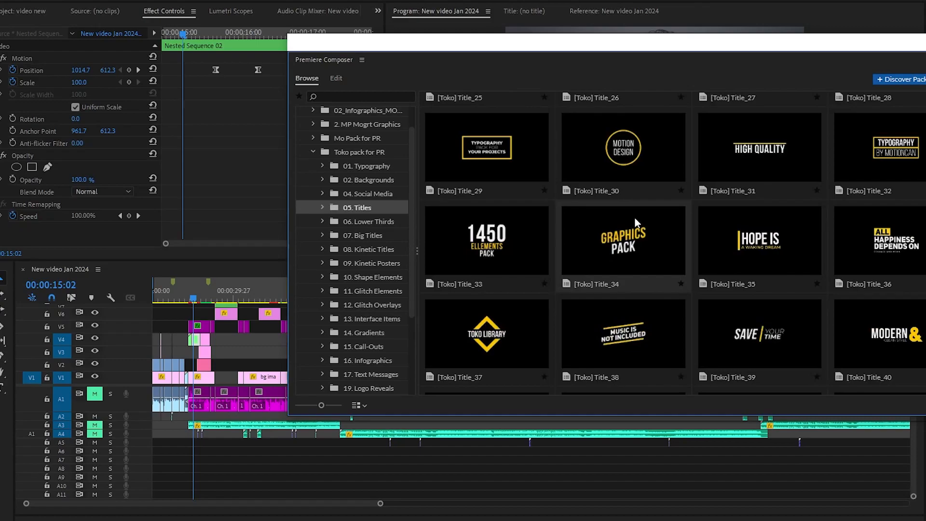
left_click(640, 247)
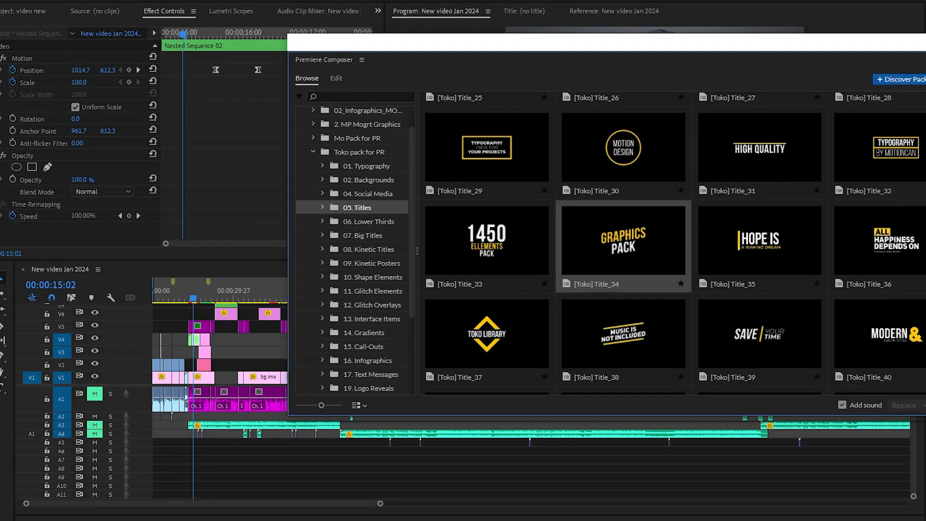
left_click(240, 352)
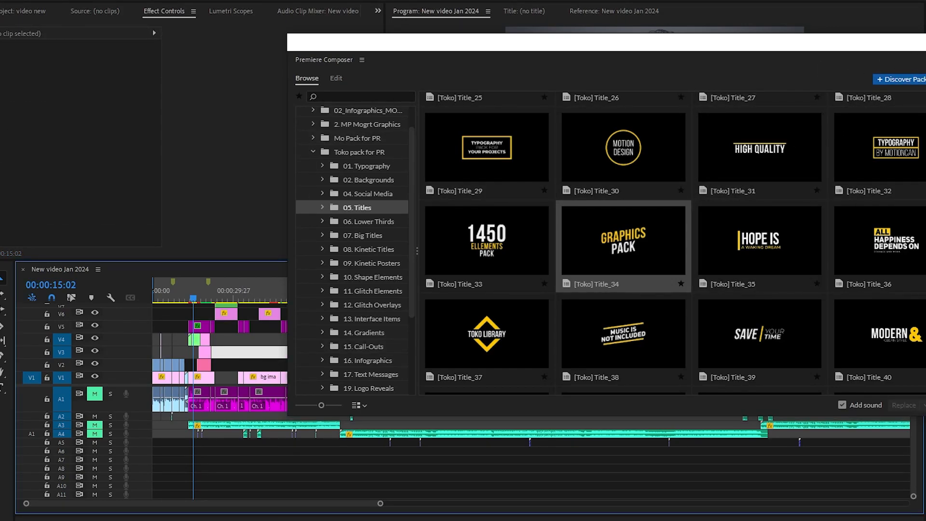
left_click(925, 42)
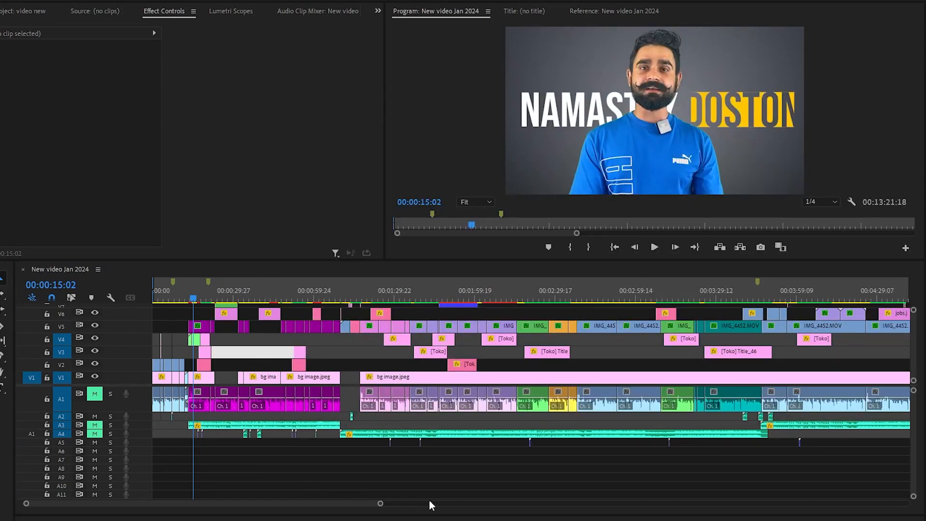
Inspect the Ultra Key settings of the presenter clip on V5 and check the nested title by toggling V4's output off and on.
left_click_drag(385, 506, 207, 507)
left_click(304, 327)
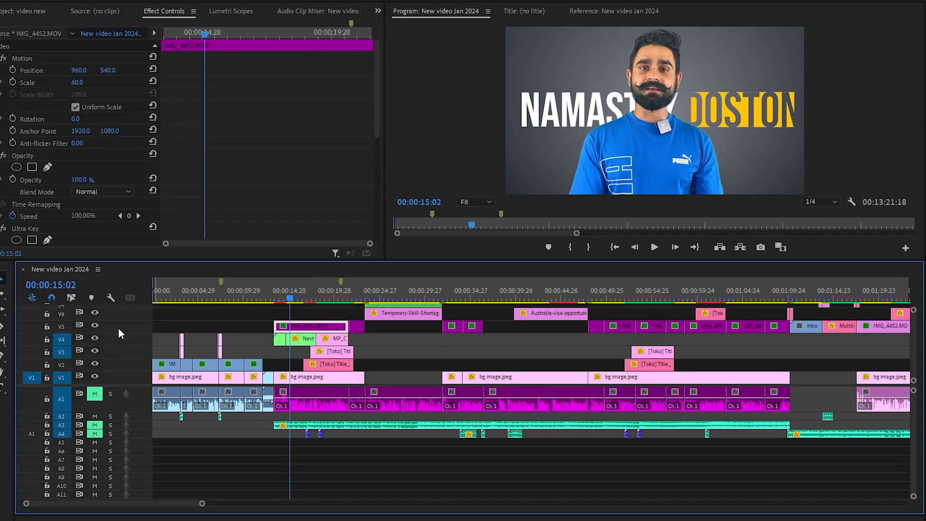
scroll(341, 113, "down", 3)
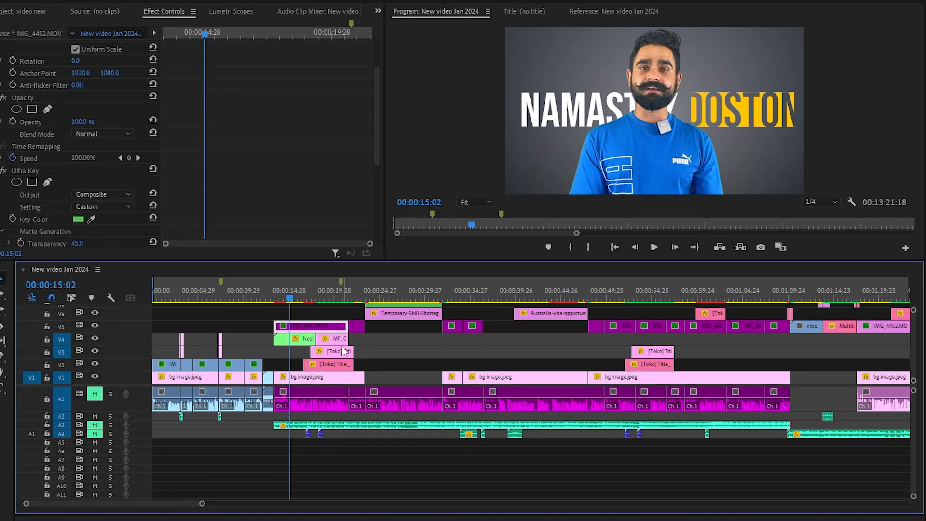
left_click(300, 340)
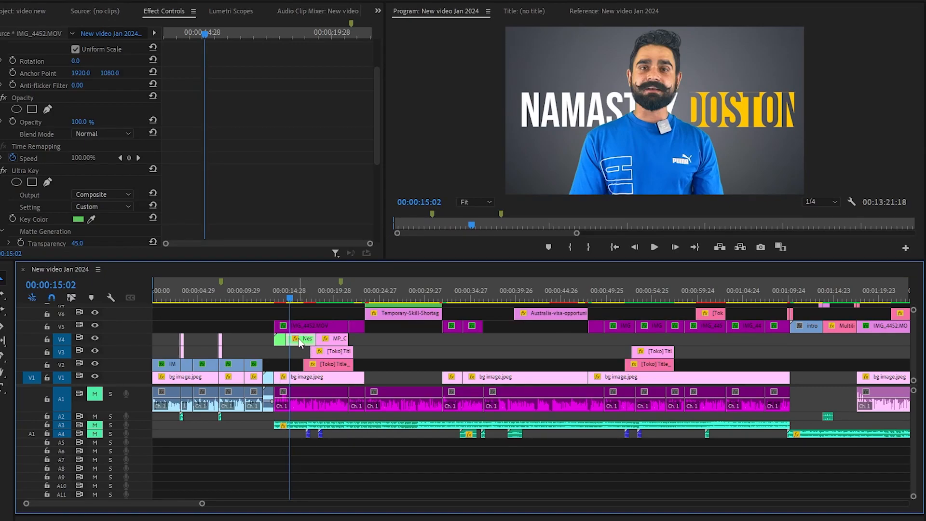
left_click(95, 339)
left_click(95, 339)
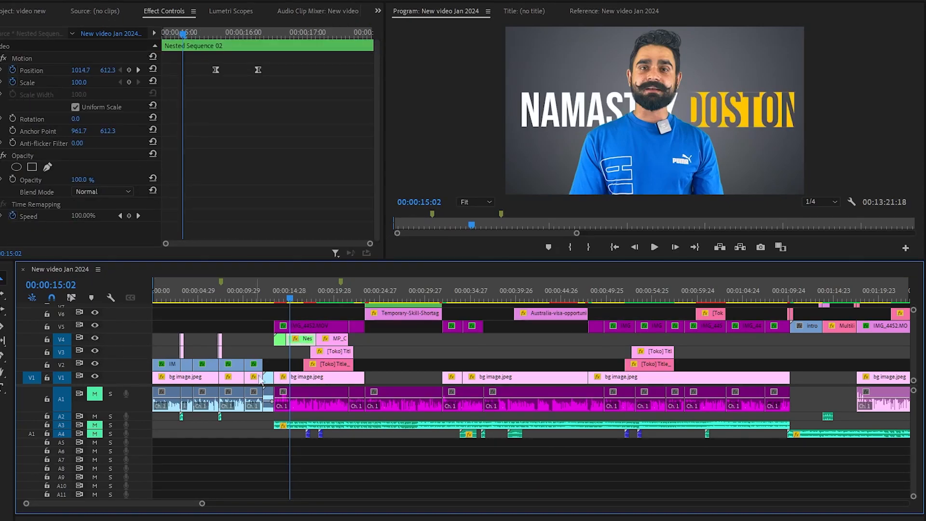
Select the bg image.jpeg clip on V1 and toggle the V1 track output off and back on to check the background.
left_click(330, 378)
left_click(95, 377)
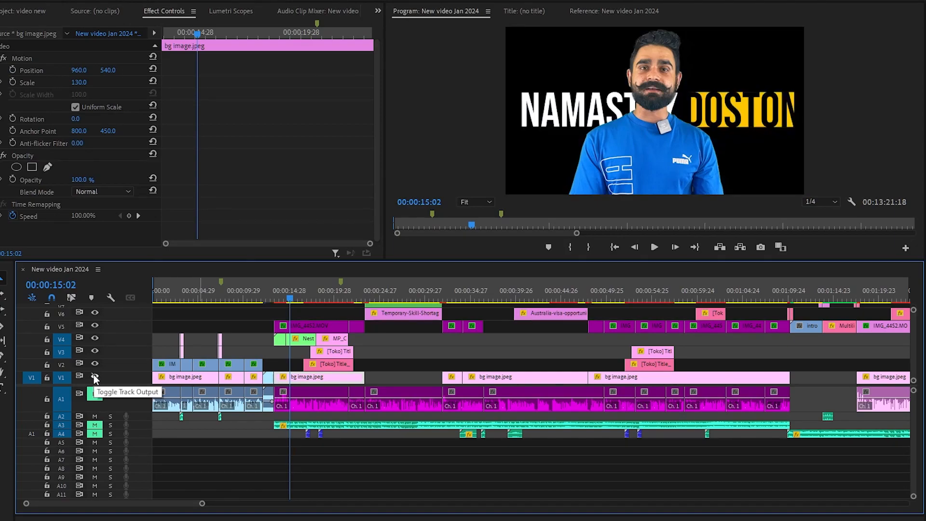
left_click(95, 377)
Play back the section with the INDIA and AUSTRALIA titles up to 00:00:19:01.
left_click_drag(300, 295, 307, 295)
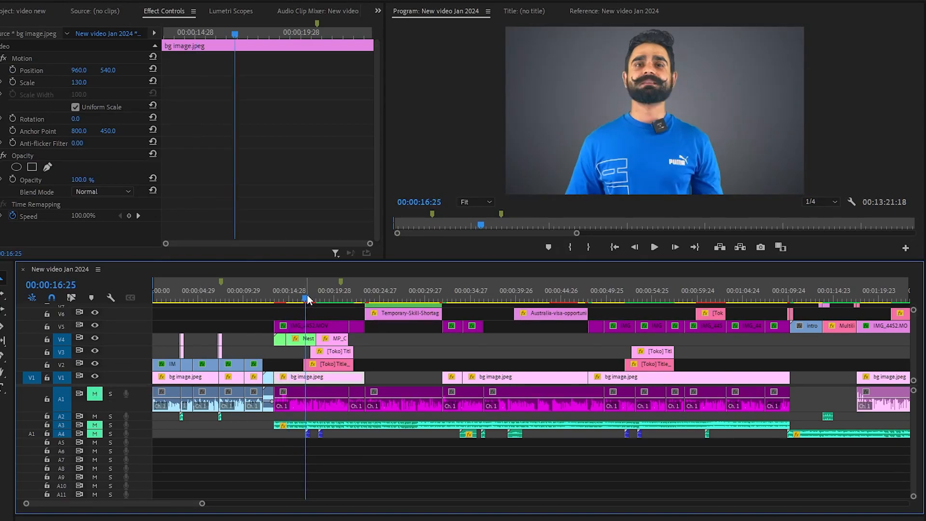
left_click_drag(202, 503, 251, 503)
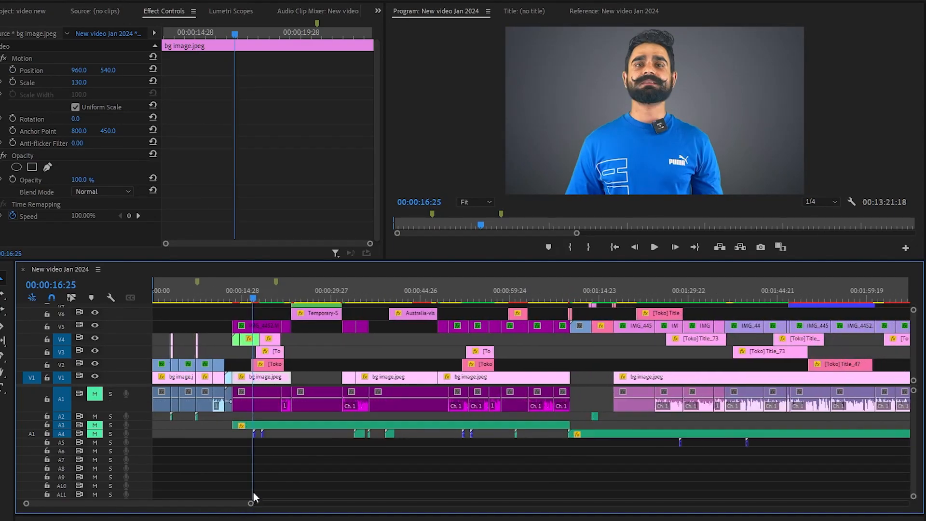
left_click(268, 287)
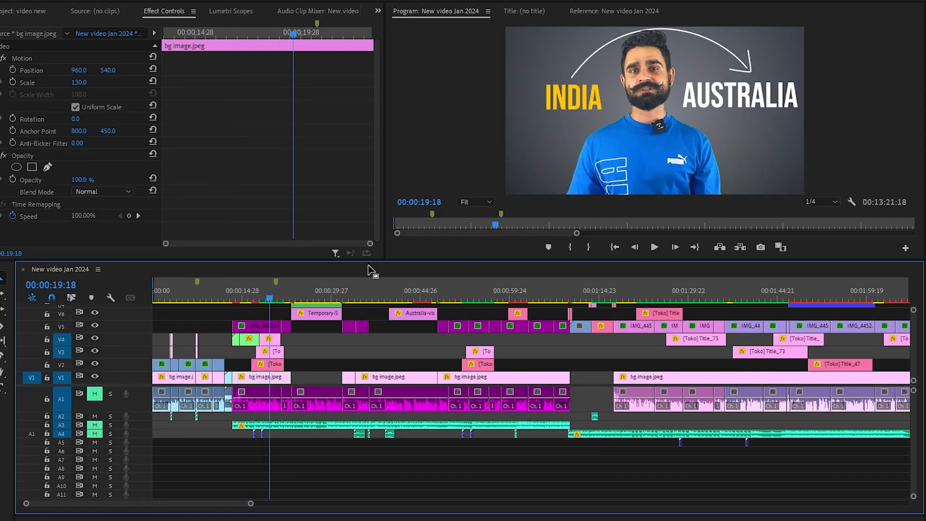
left_click(258, 295)
left_click(655, 247)
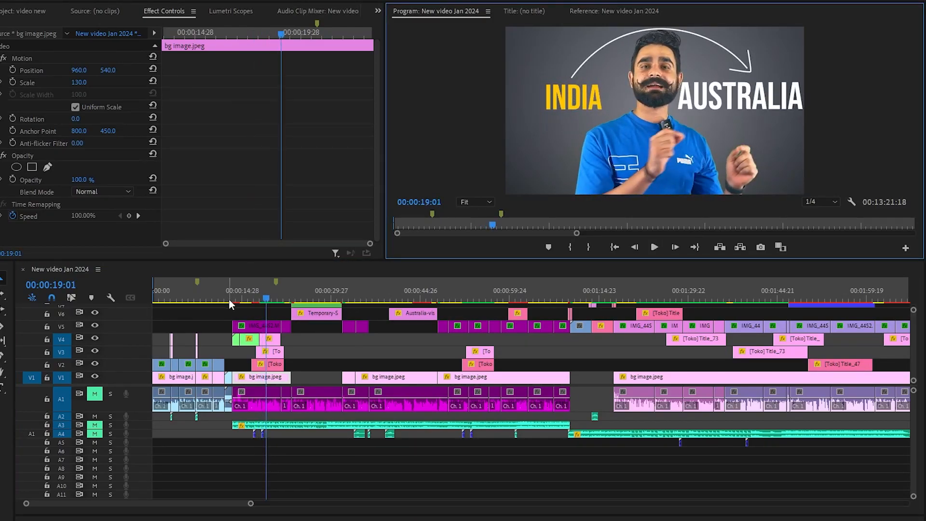
Inspect the curved arrow clip on V4 and check the INDIA title on V2 by toggling V2's output off and on.
left_click(270, 339)
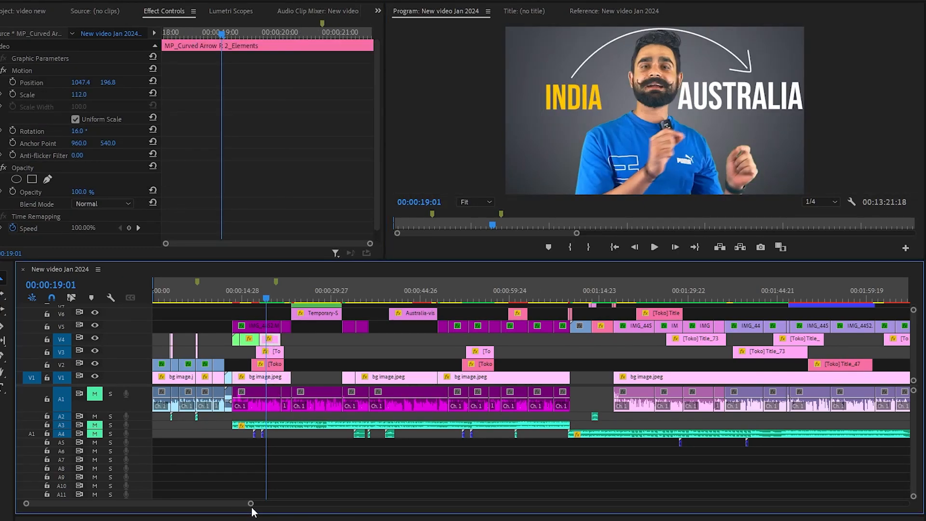
left_click_drag(251, 504, 154, 503)
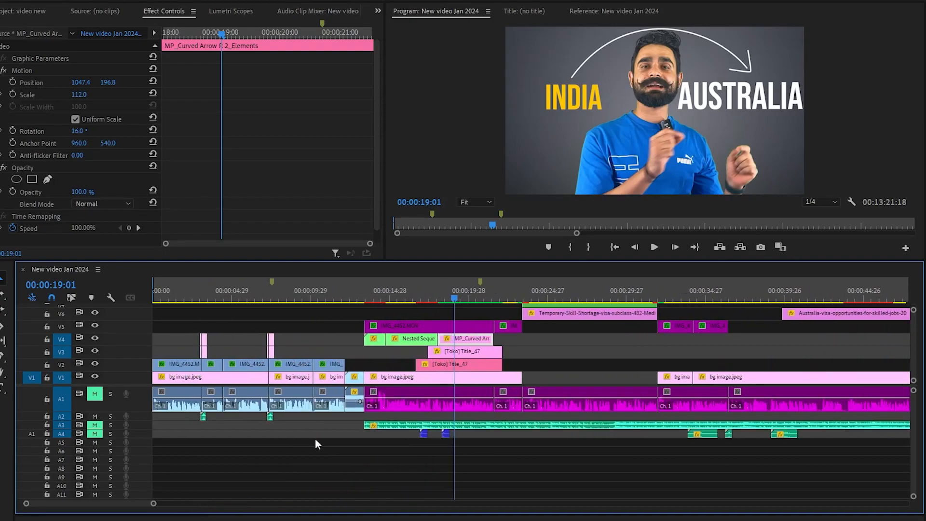
left_click(450, 367)
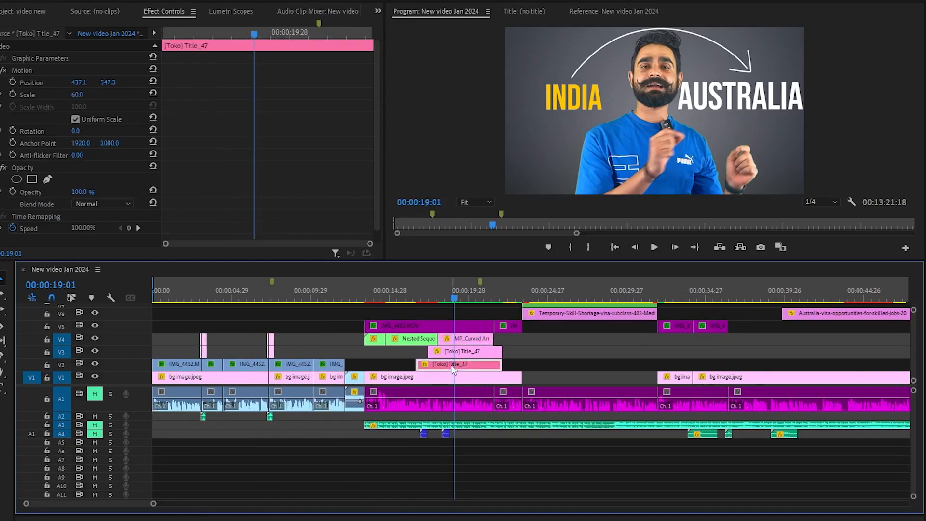
left_click(96, 364)
left_click(96, 364)
Check the AUSTRALIA title on V3 and the curved arrow on V4 by toggling the output of each track.
left_click(461, 352)
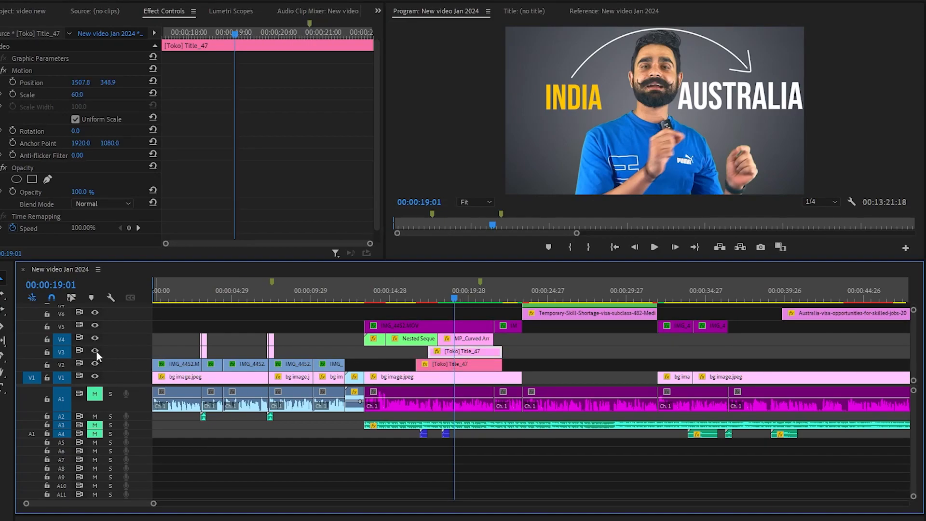
left_click(96, 351)
left_click(96, 352)
left_click(468, 340)
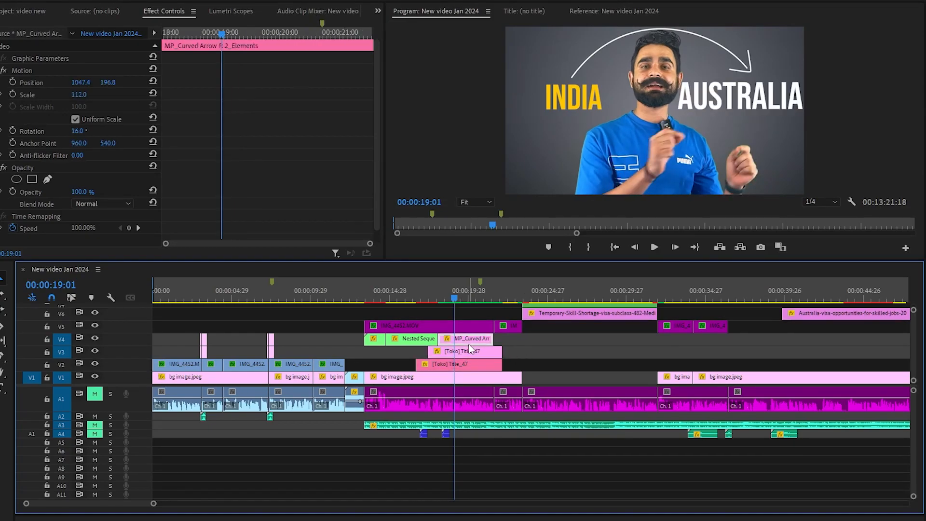
left_click(95, 339)
Try scaling the curved arrow to 130 and repositioning it in the frame, undo both changes, and deselect the clip.
mouse_move(79, 95)
left_mouse_down()
mouse_move(60, 94)
mouse_move(86, 95)
left_mouse_up()
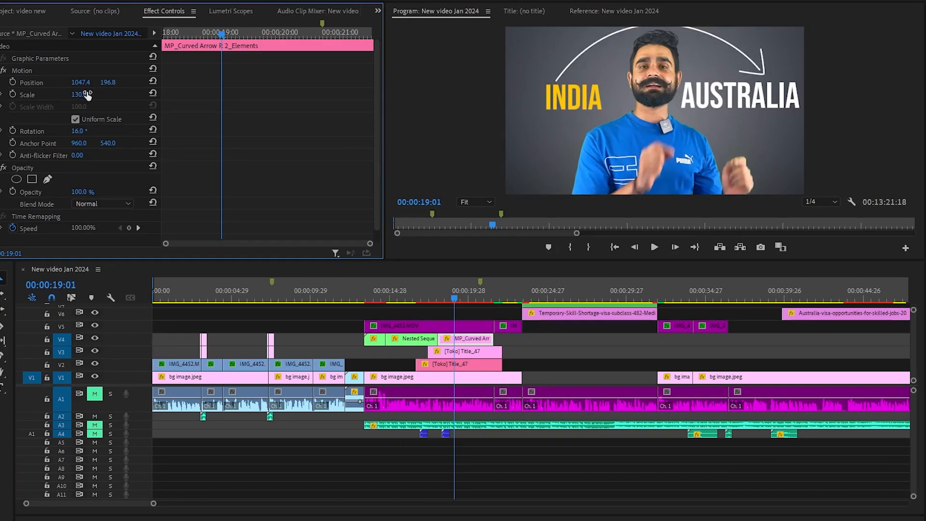
left_click(41, 70)
left_click_drag(755, 45, 773, 102)
key("ctrl+z")
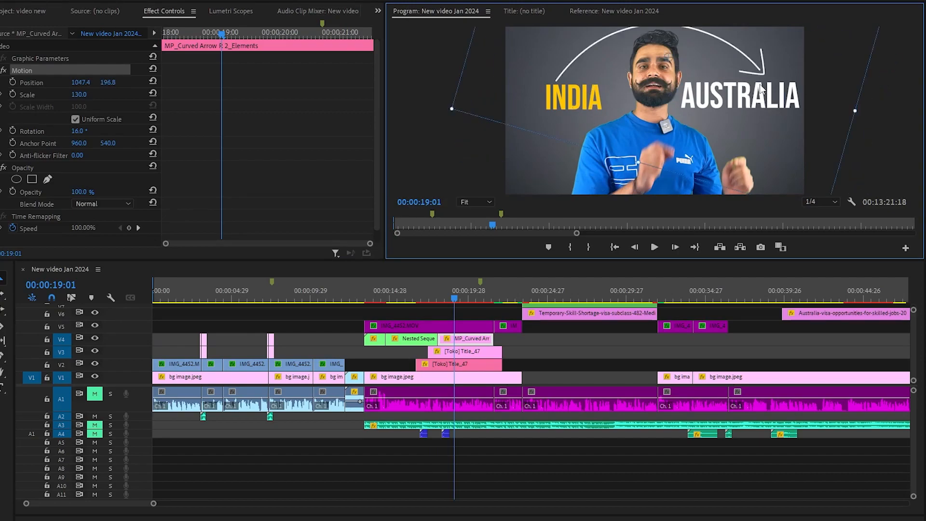
key("ctrl+z")
left_click(470, 304)
left_click(473, 315)
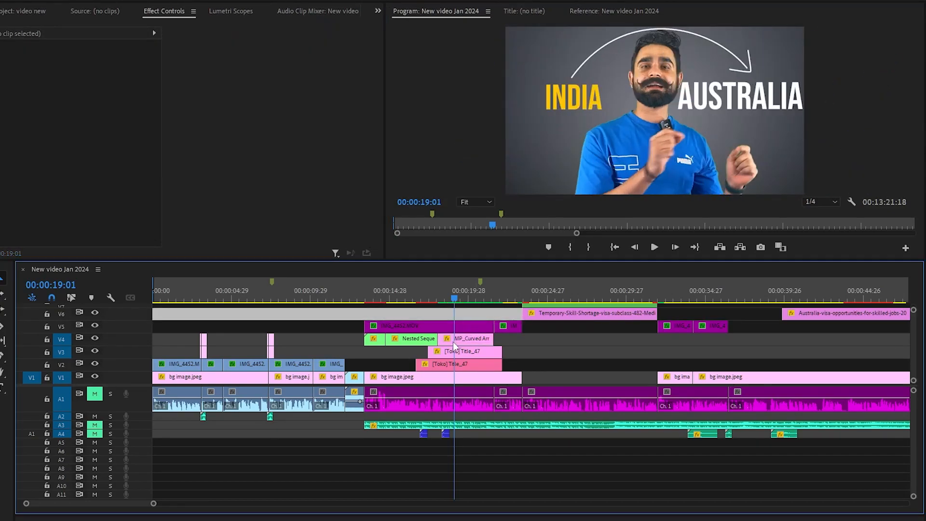
Go to 00:00:17:16 and delete the two [Toko] Title_47 clips on V2 and V3 and the curved arrow clip on V4.
left_click(430, 297)
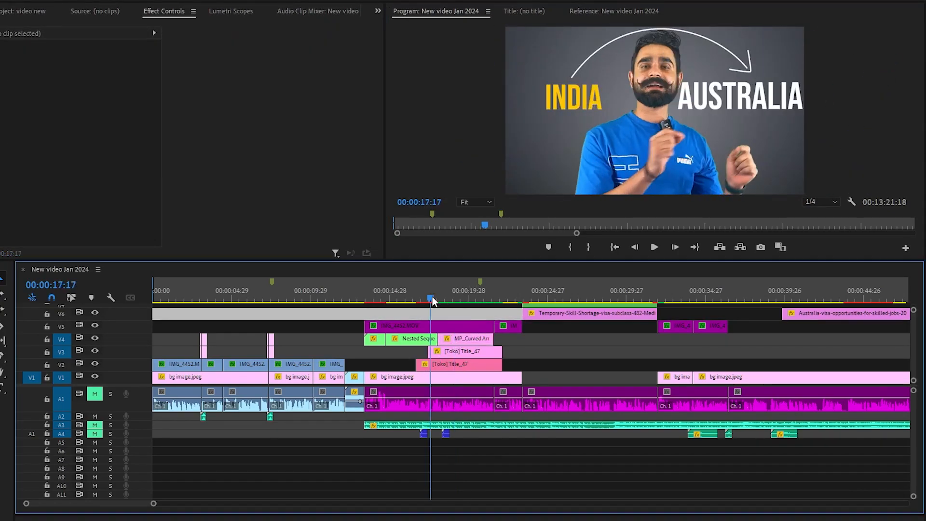
left_click(448, 368)
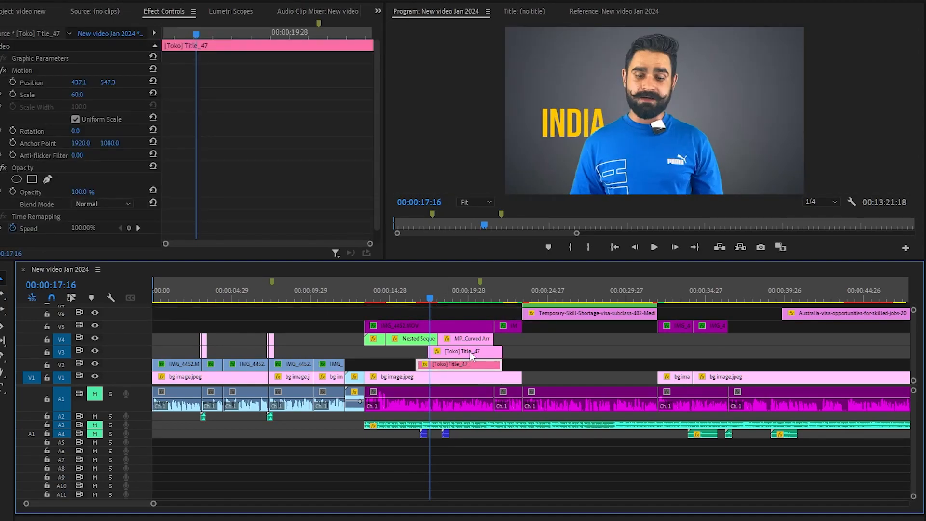
key("Delete")
left_click(468, 339)
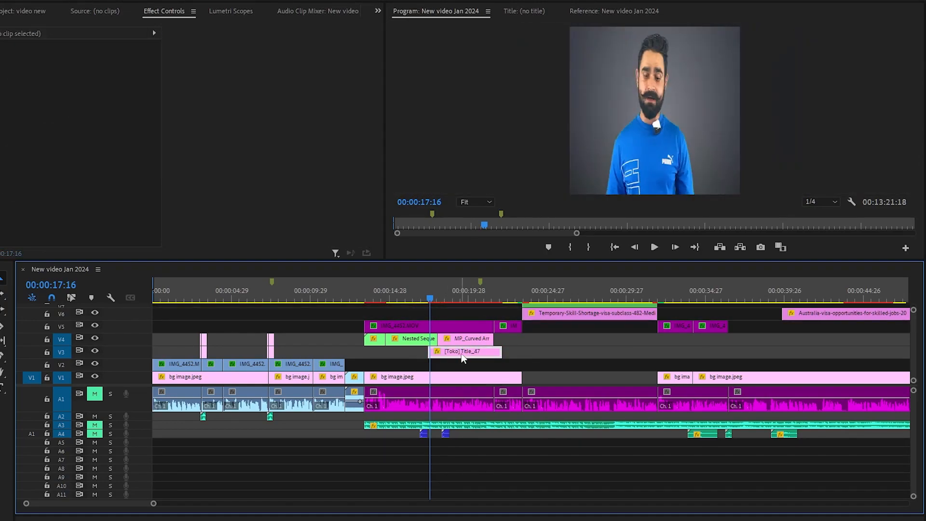
key("Delete")
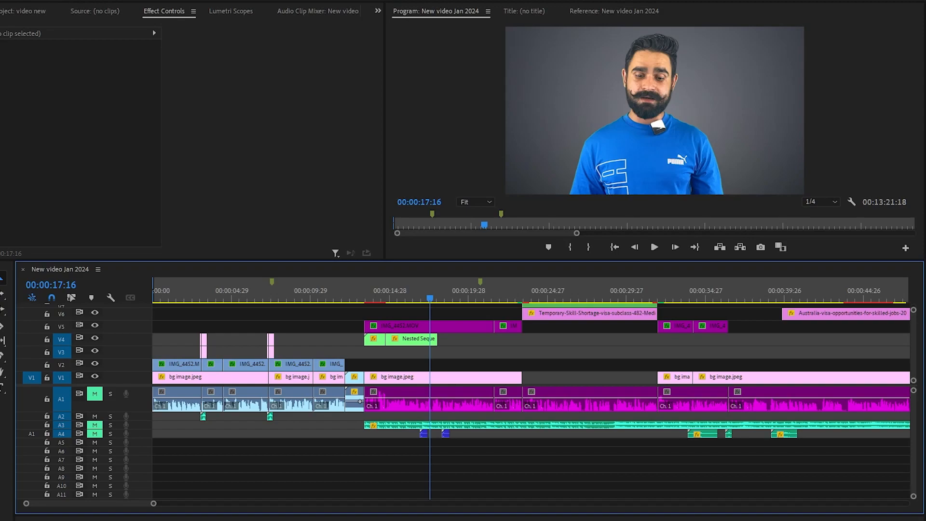
Open the Premiere Composer extension and dock it in the Effect Controls panel group.
left_click(181, 0)
mouse_move(299, 2)
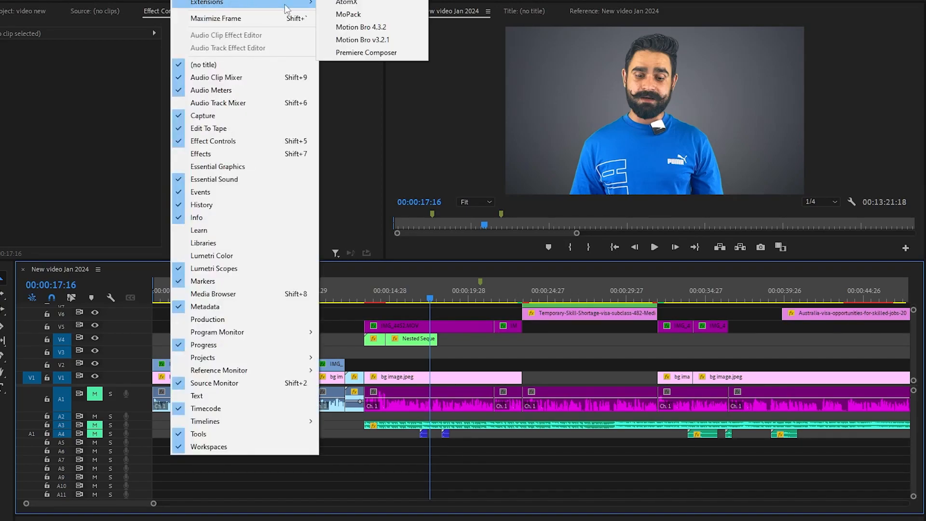
left_click(339, 54)
left_click_drag(387, 47, 285, 14)
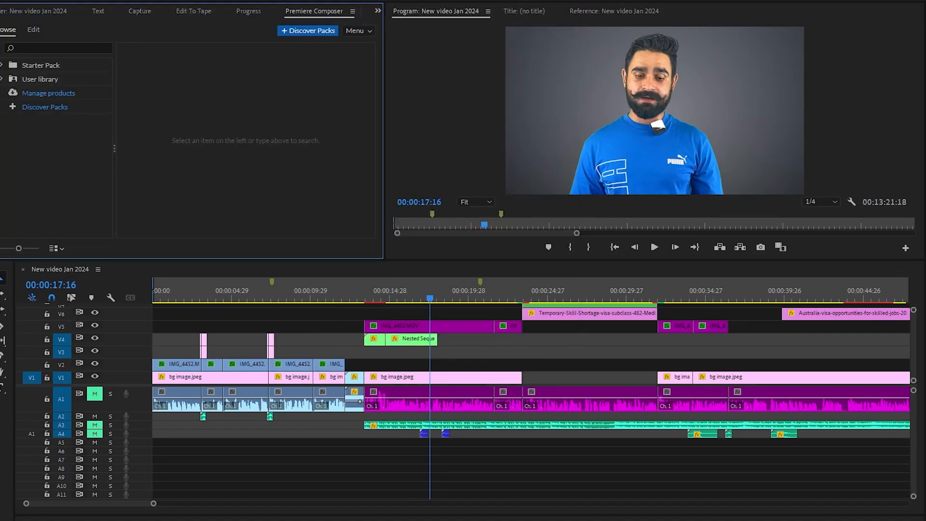
Expand the User library in Premiere Composer and view the templates in Mo Pack for PR.
left_click(2, 80)
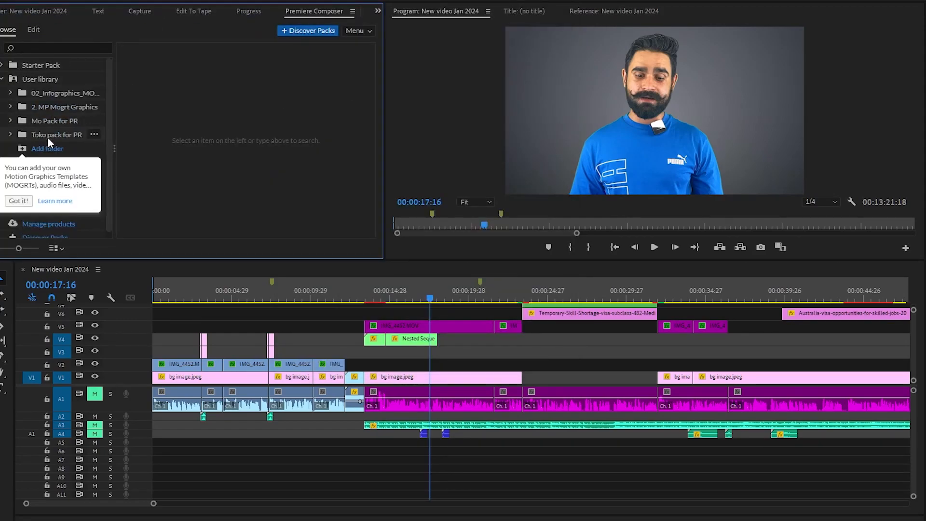
left_click(12, 126)
left_click(11, 121)
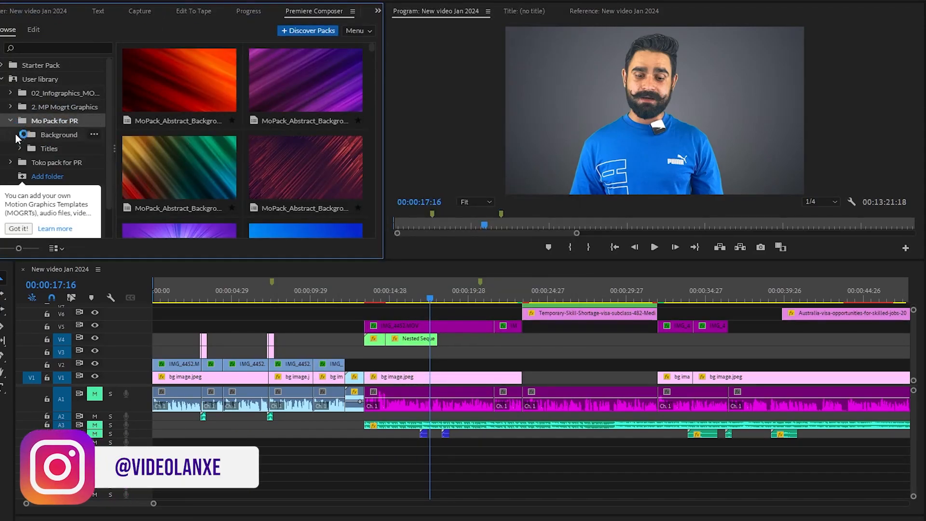
Add the [Toko] Title_52 template from the Toko pack's 05. Titles folder to track V3, beneath the nested sequence.
scroll(25, 154, "down", 1)
left_click(18, 196)
left_click(10, 162)
scroll(29, 164, "down", 1)
left_click(54, 161)
scroll(318, 167, "down", 20)
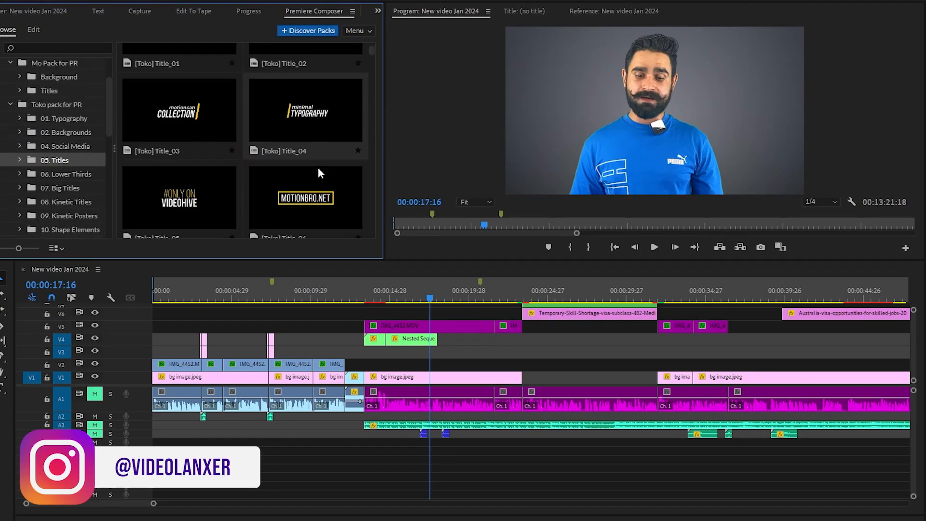
scroll(301, 178, "down", 8)
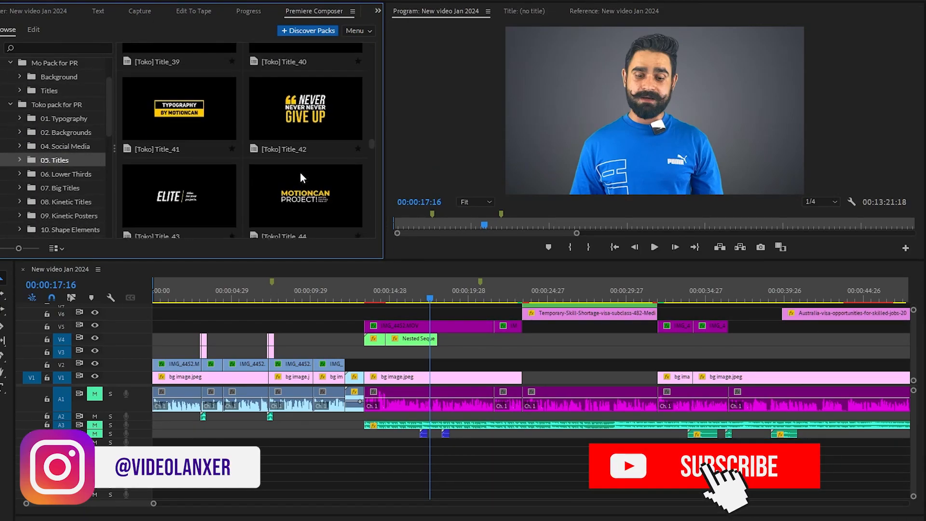
scroll(247, 168, "down", 1)
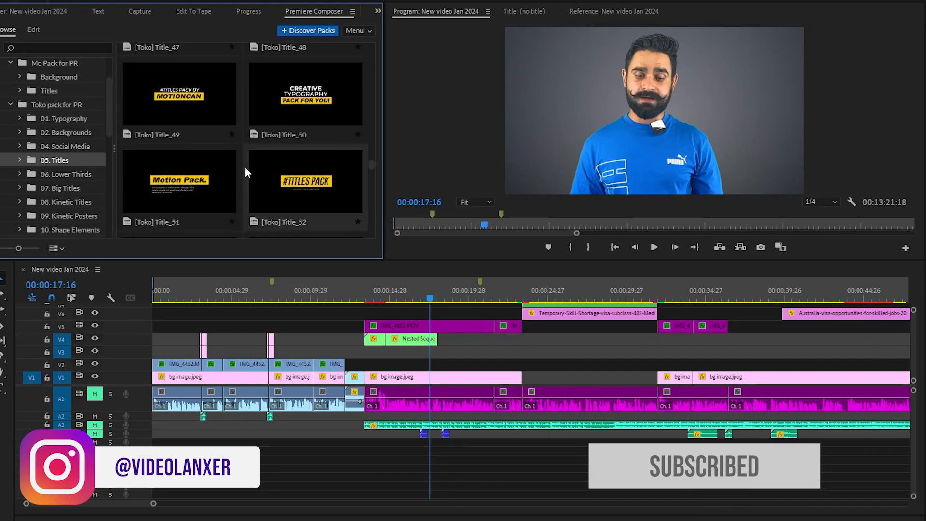
left_click(362, 194)
left_click_drag(309, 179, 399, 352)
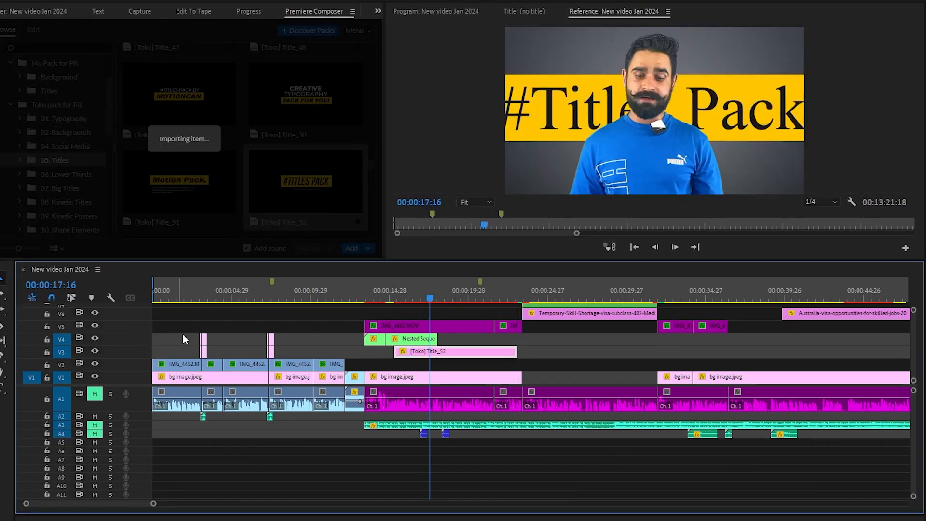
Hide the V5 footage track and set the Text A size of [Toko] Title_52 to 262 pt.
left_click(413, 330)
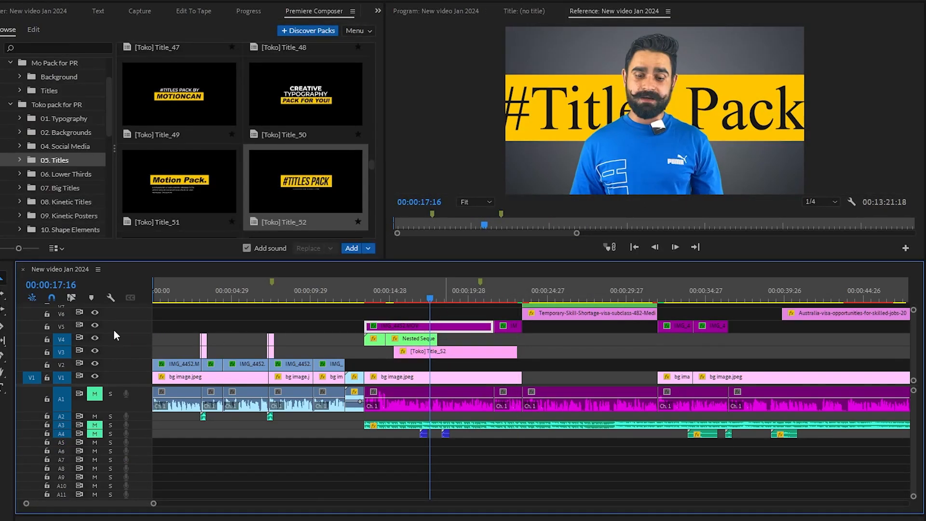
left_click(96, 326)
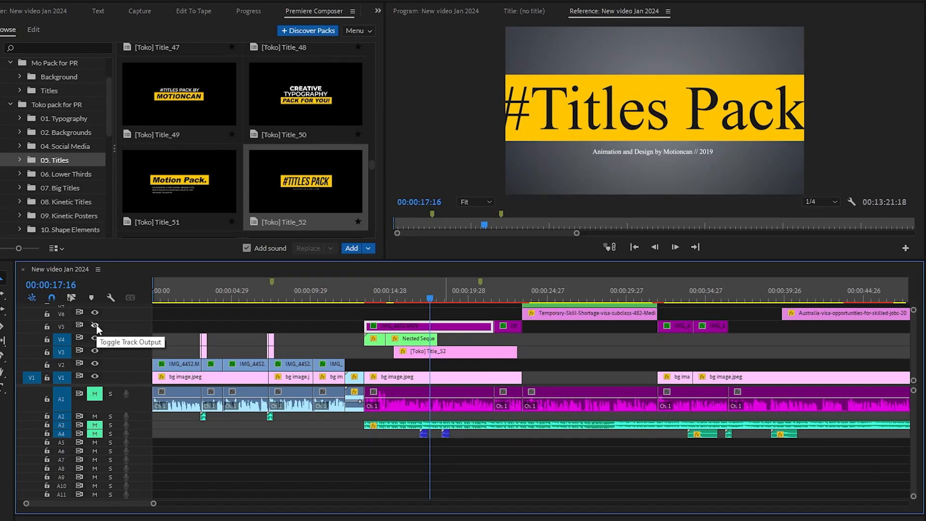
left_click(448, 356)
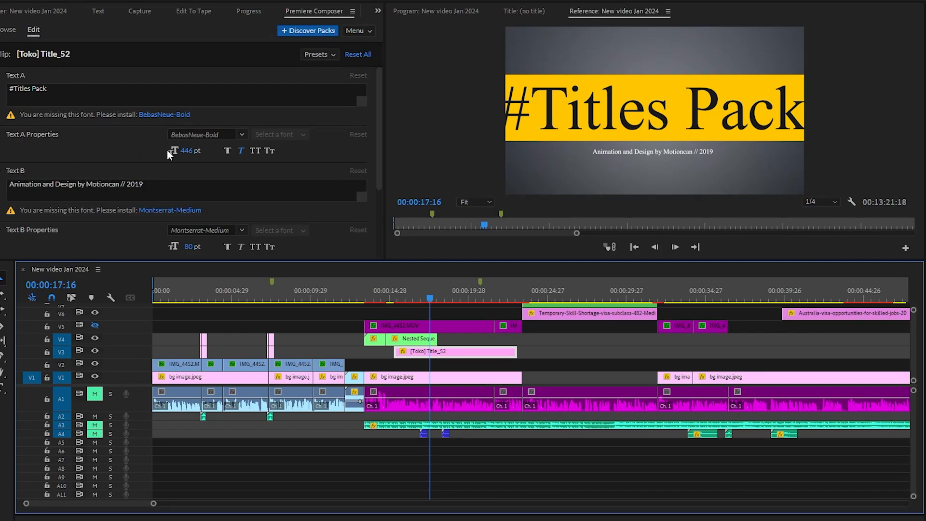
left_click_drag(183, 150, 80, 155)
Set the title's Text A to "india" in Bebas Neue and clear the Text B line.
scroll(105, 154, "down", 2)
scroll(116, 140, "up", 2)
left_click(72, 102)
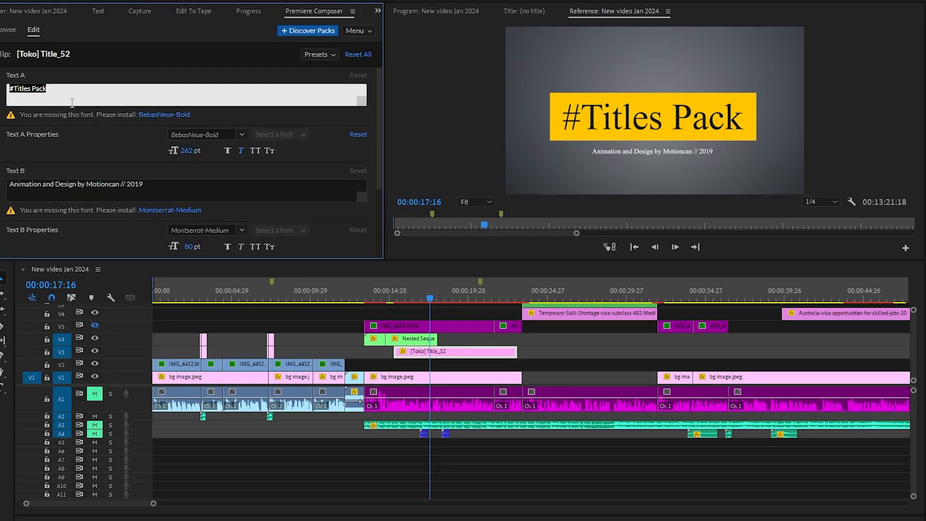
type("india")
left_click(205, 135)
type("be")
left_click(193, 151)
left_click(162, 180)
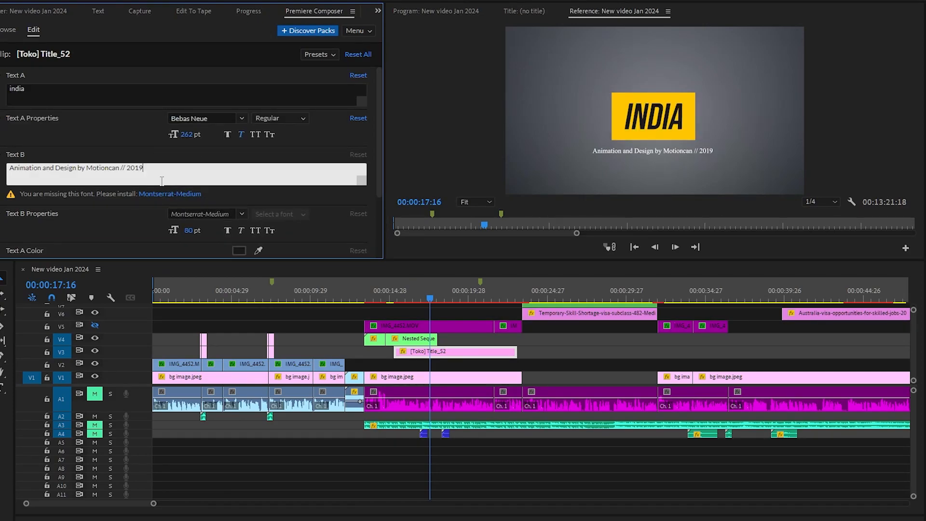
key("BackSpace")
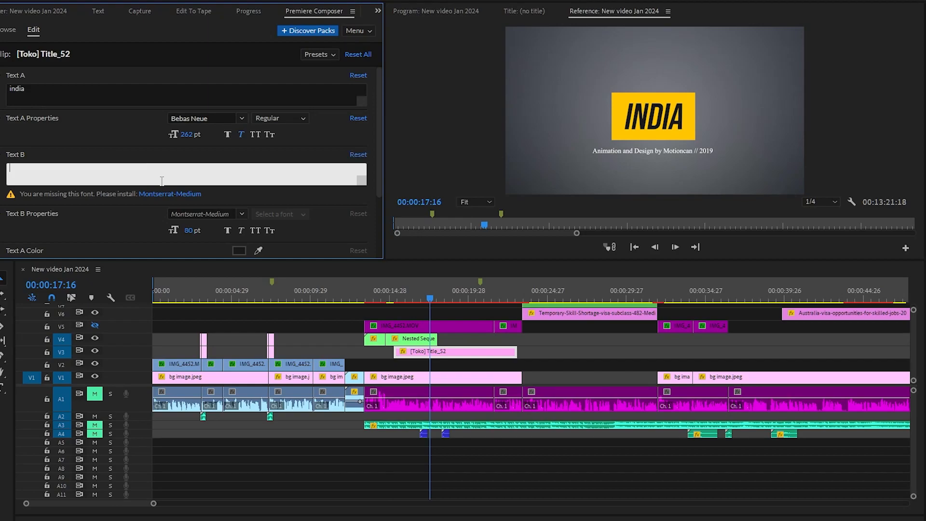
At 00:00:18:17, move the INDIA title to the frame's upper left, at about position 487.4, 268.1.
left_click(389, 292)
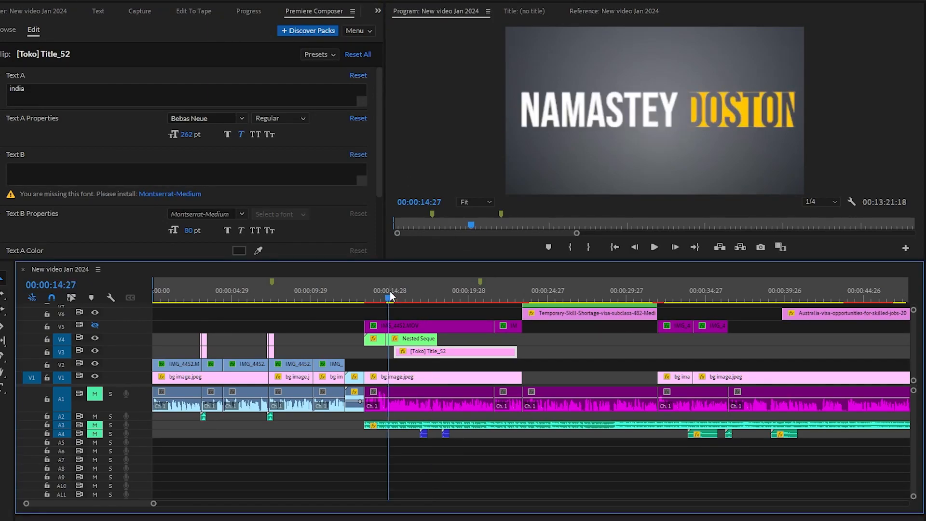
left_click_drag(389, 291, 446, 293)
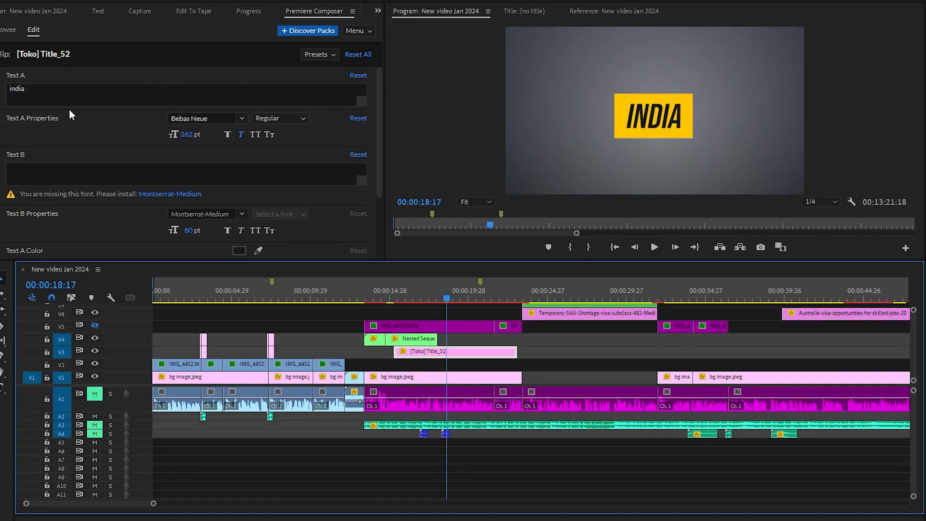
left_click(378, 10)
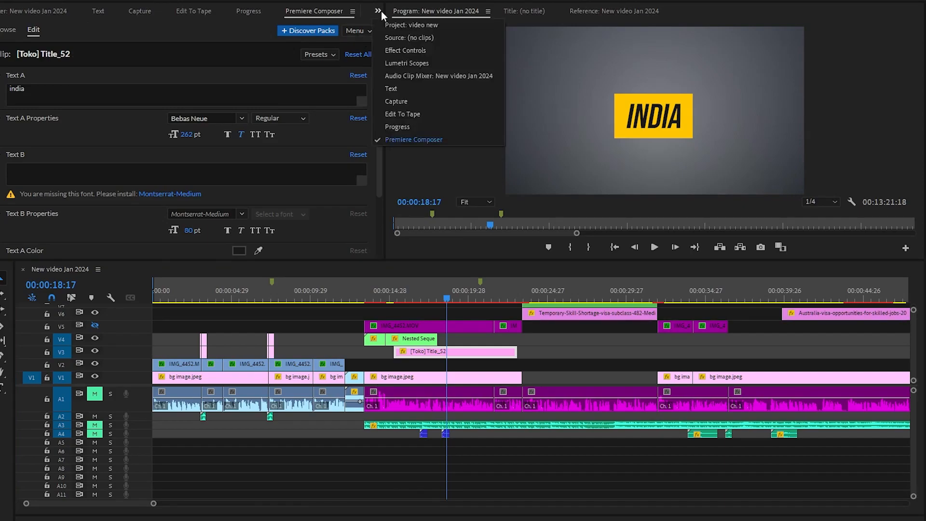
left_click(406, 49)
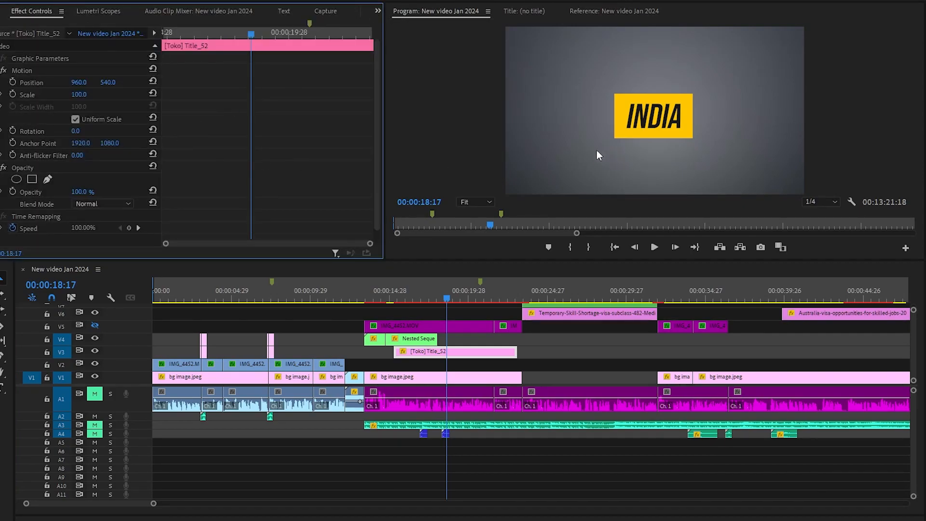
left_click(28, 70)
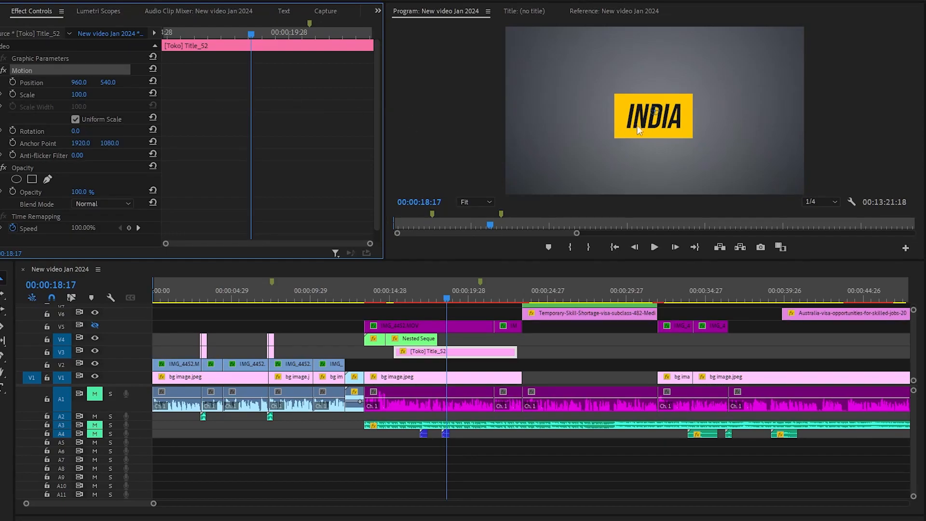
left_click_drag(665, 130, 592, 88)
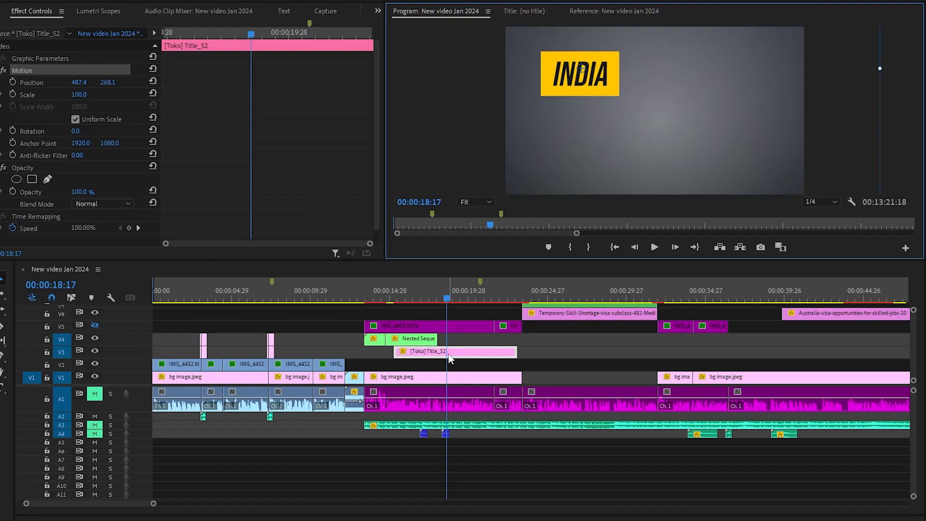
Move the INDIA title clip down to V2 and duplicate it onto V3, starting slightly later than the original.
left_click(482, 356)
left_click_drag(481, 356, 480, 366)
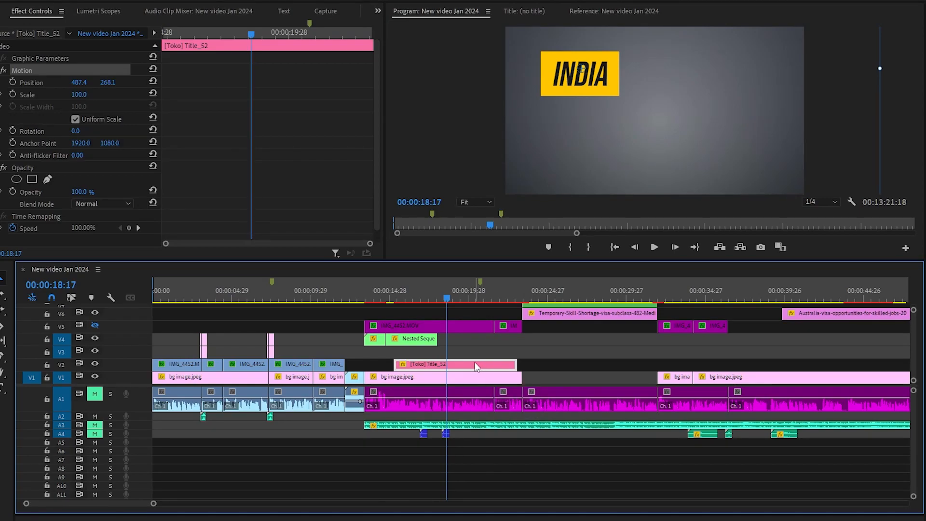
left_click_drag(474, 363, 453, 356)
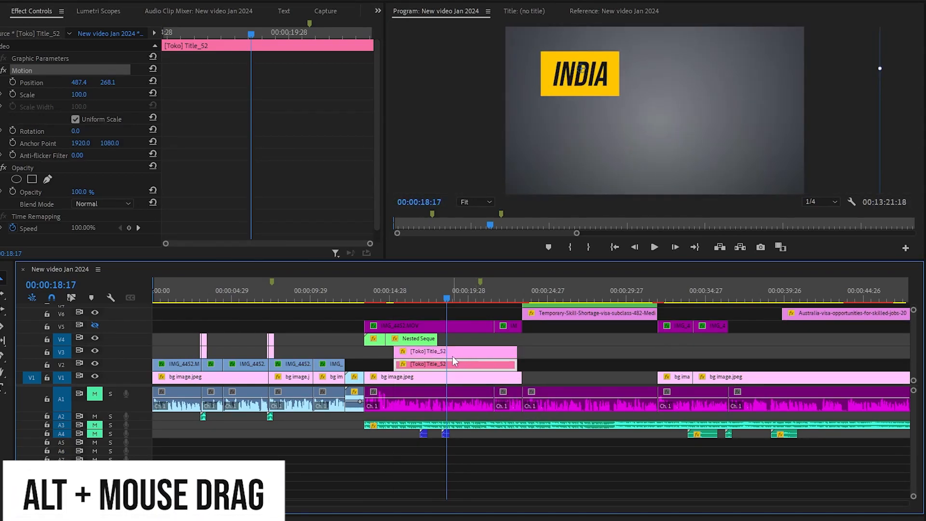
key("=")
left_click_drag(383, 355, 407, 353)
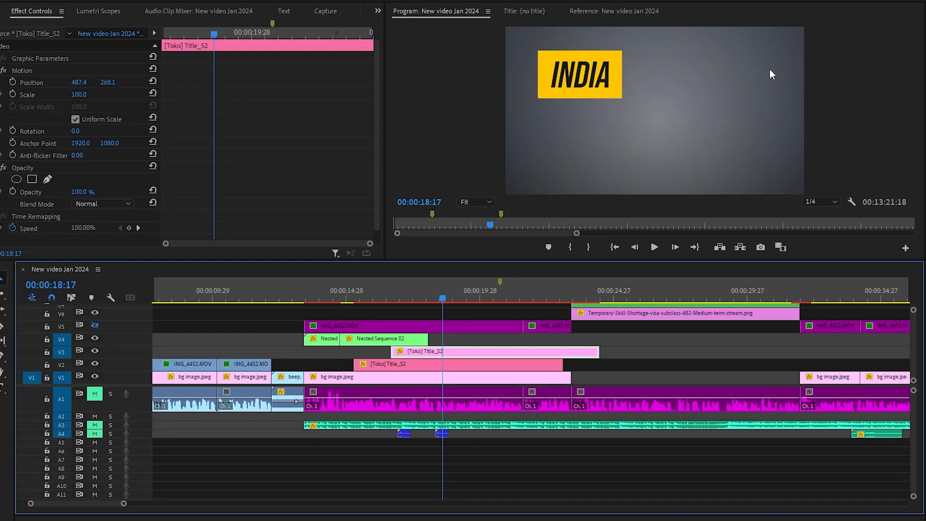
Move the duplicate title on V3 to the frame's upper right, at about position 1433.4, 268.1.
left_click(31, 72)
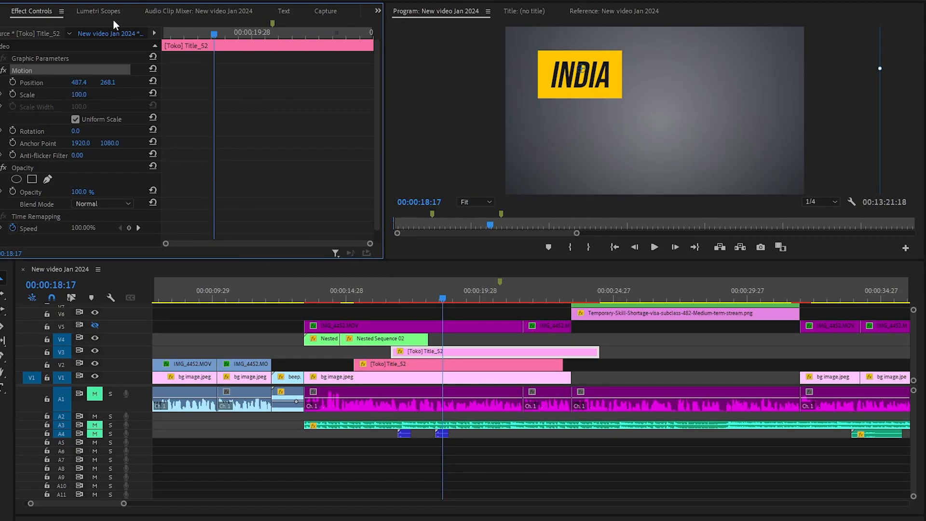
left_click_drag(581, 69, 725, 69)
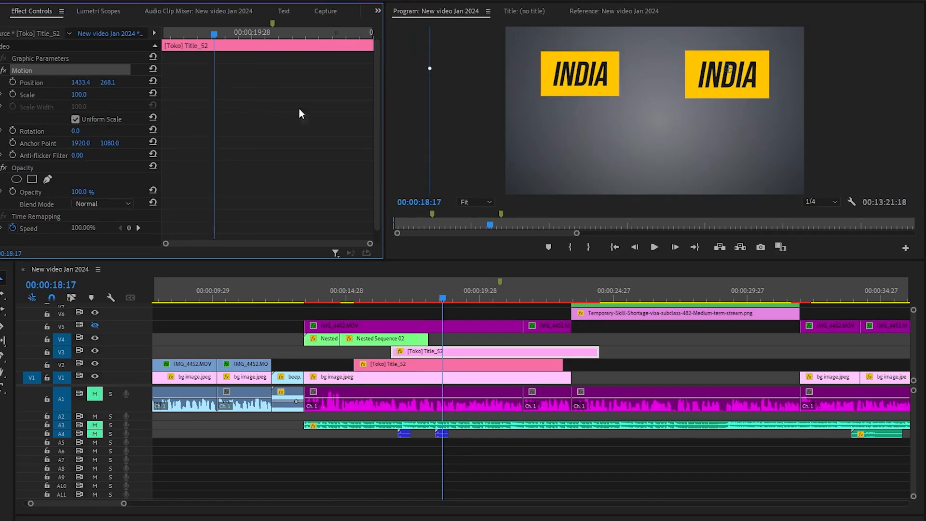
left_click(488, 344)
left_click(483, 350)
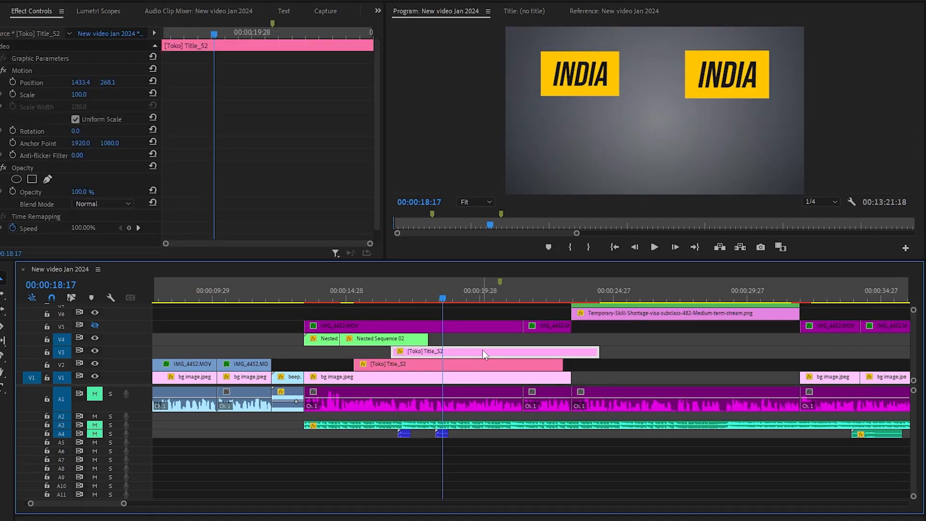
Change the Text A of the duplicate title on V3 to "aud" in Premiere Composer.
left_click(377, 10)
left_click(398, 140)
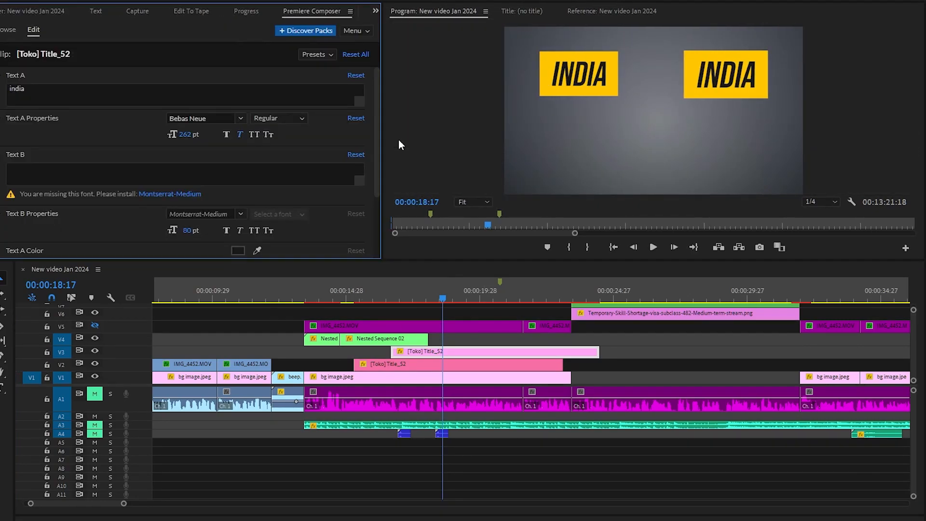
left_click(33, 92)
double_click(34, 91)
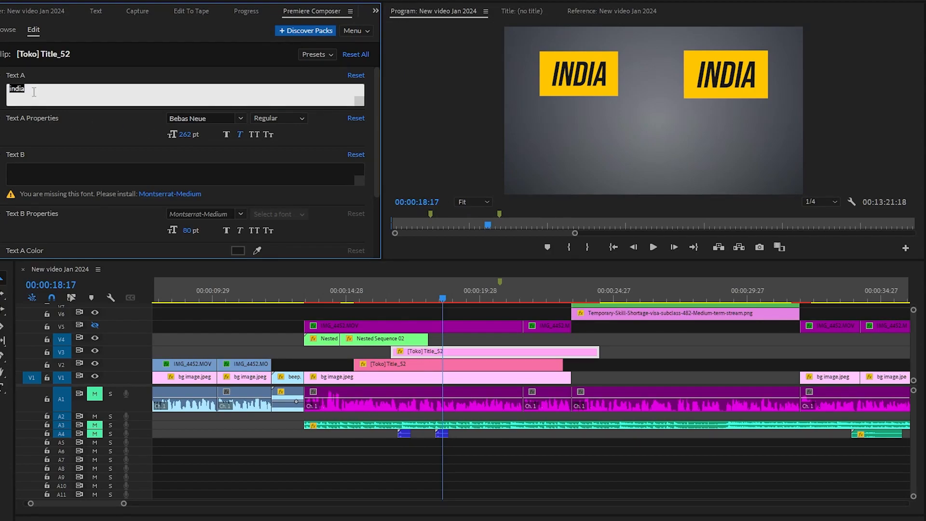
type("aud")
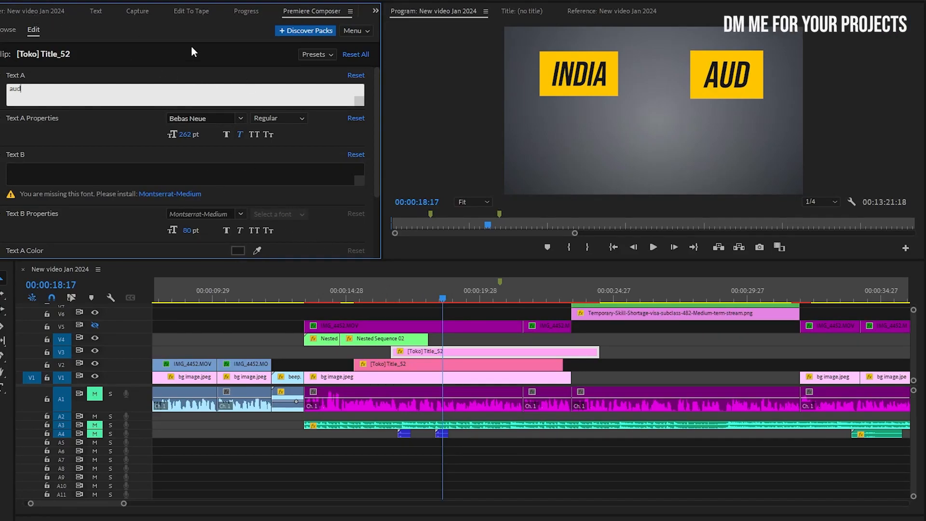
Return to browsing the Premiere Composer library and expand the 2. MP Mogrt Graphics folder.
left_click(376, 10)
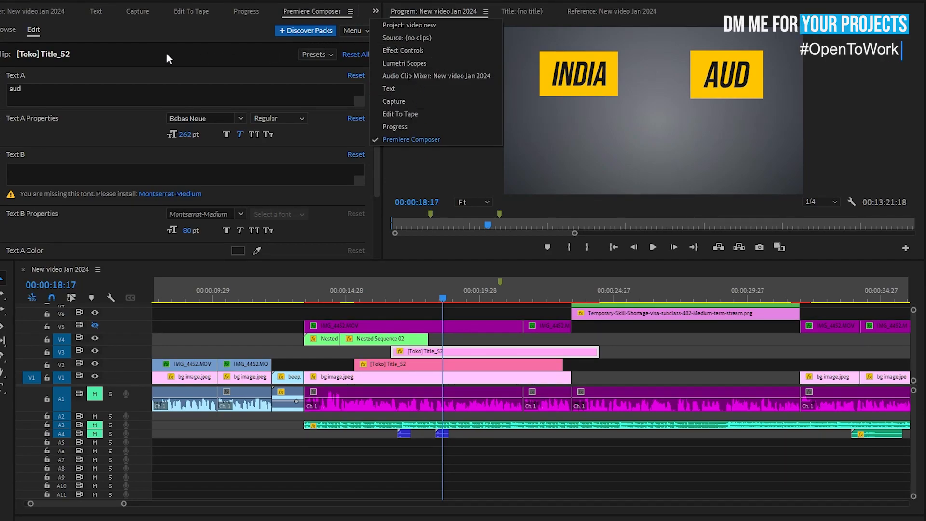
left_click(7, 30)
left_click(6, 30)
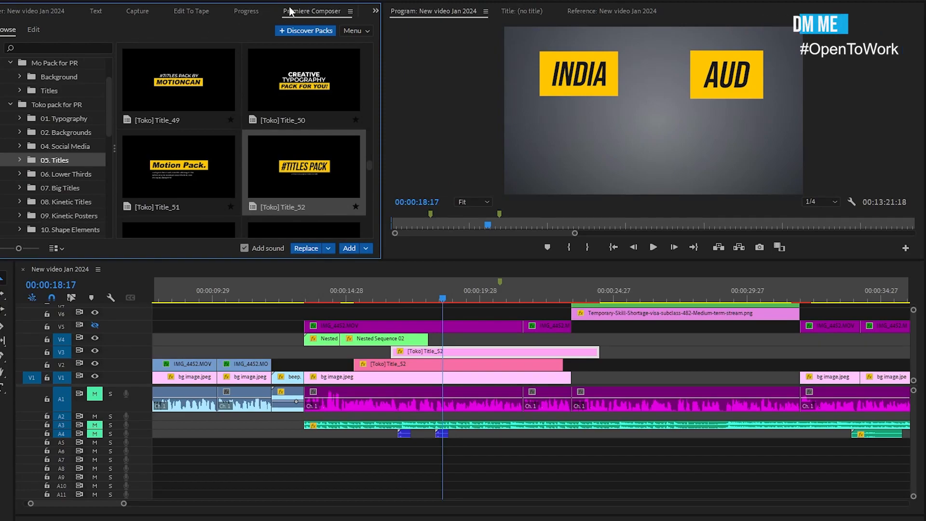
scroll(48, 152, "up", 2)
scroll(71, 151, "down", 4)
scroll(72, 152, "up", 4)
scroll(60, 147, "down", 5)
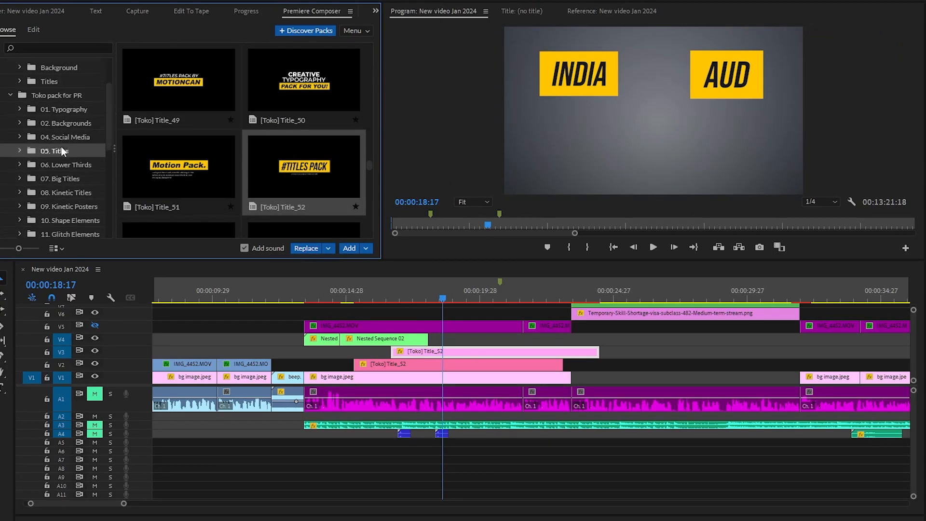
scroll(67, 146, "down", 1)
scroll(67, 146, "up", 5)
left_click(11, 106)
scroll(18, 127, "down", 4)
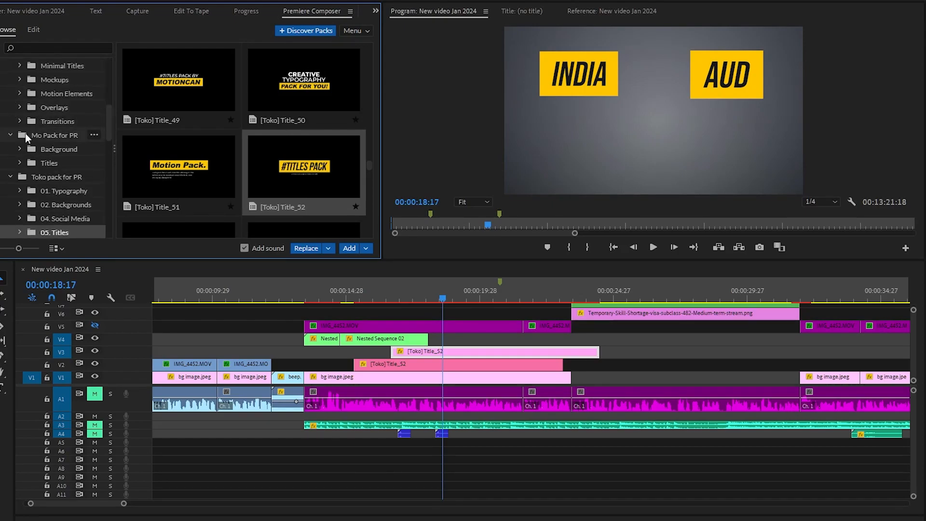
Add the MP_Curved Arrow R 3_Elements template from Motion Elements to V4, directly after Nested Sequence 02.
scroll(43, 144, "up", 1)
left_click(60, 167)
left_click(67, 151)
left_click(174, 82)
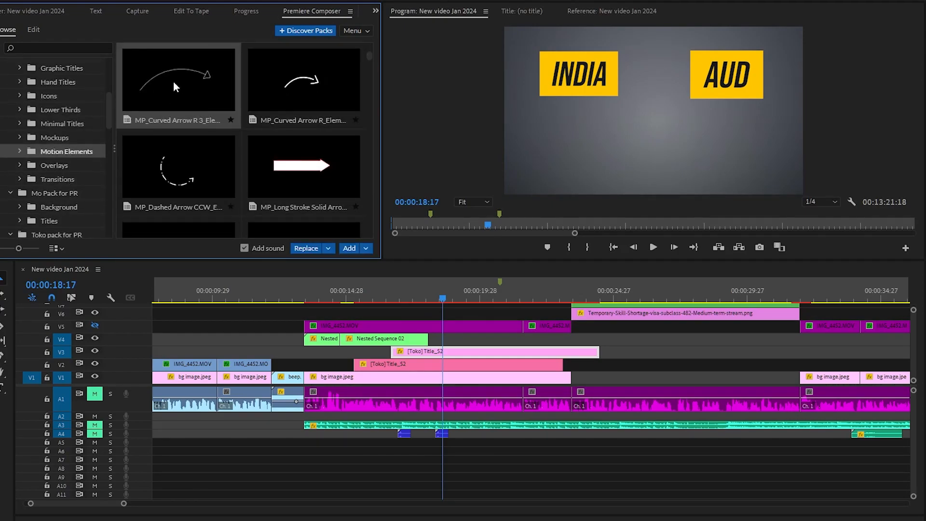
left_click_drag(174, 83, 378, 234)
left_click_drag(440, 318, 432, 339)
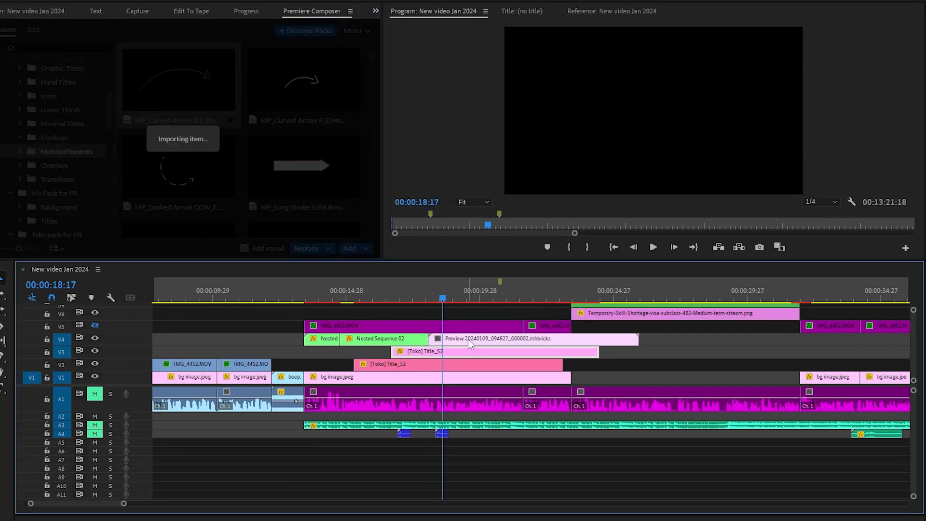
At 00:00:20:25, set the curved arrow's rotation to 9°, position to 960, 110 and scale to 39.
left_click(494, 298)
mouse_move(493, 297)
left_mouse_down()
mouse_move(447, 297)
mouse_move(503, 302)
left_mouse_up()
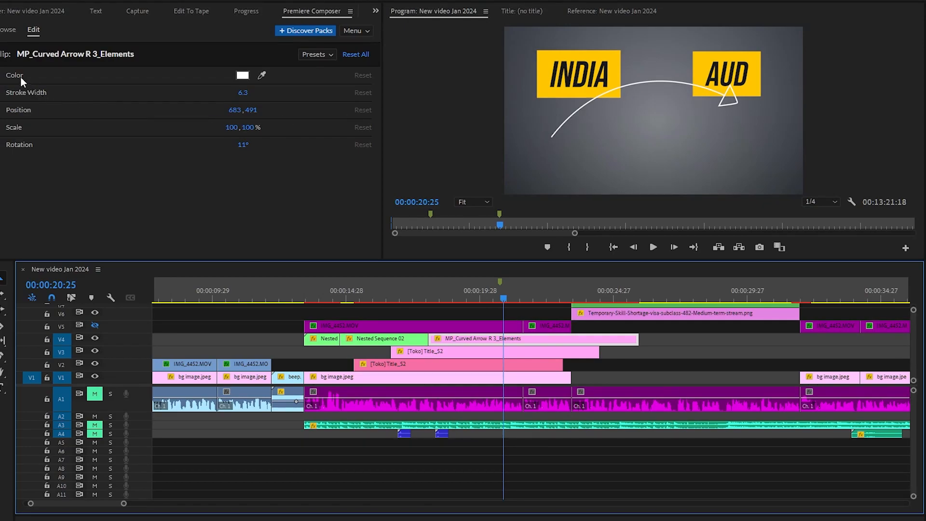
left_click(374, 11)
left_click(424, 51)
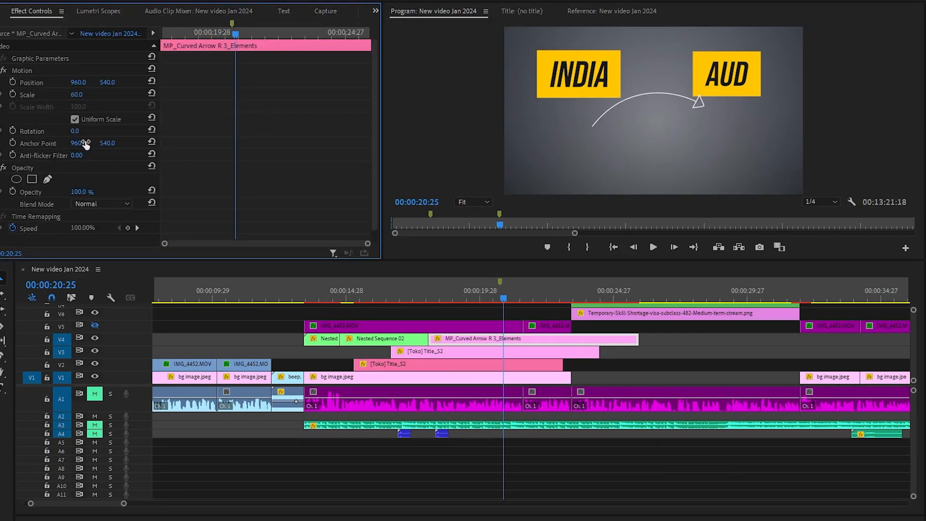
left_click_drag(78, 132, 69, 131)
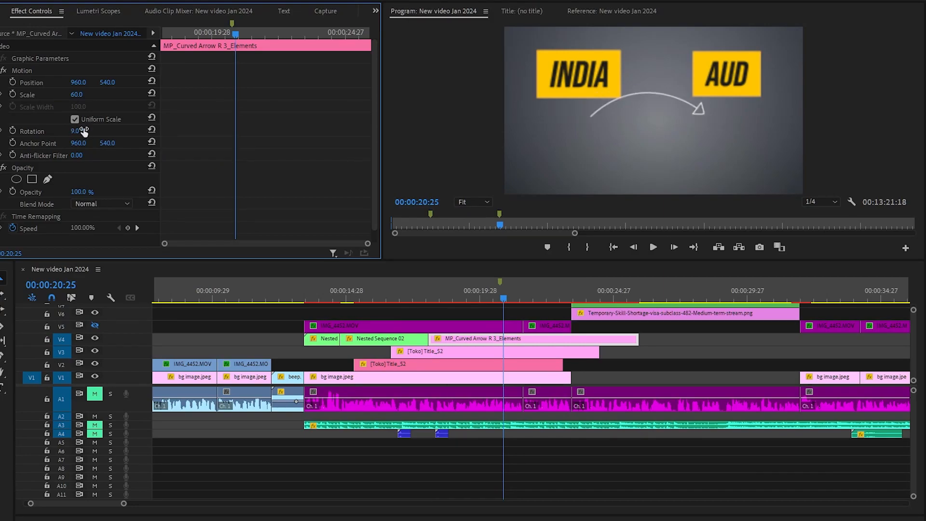
left_click(28, 71)
left_click_drag(107, 83, 67, 95)
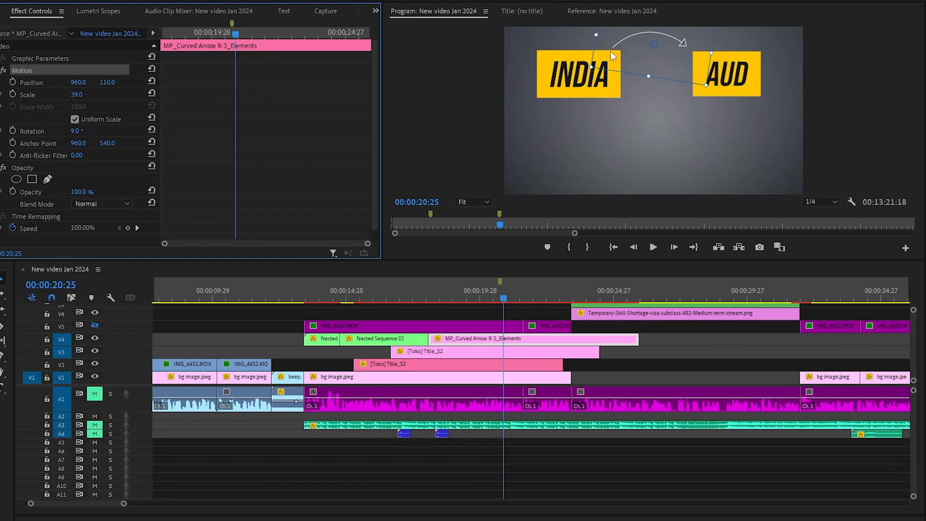
Move the curved arrow to position 986, 98.8 and make the hidden talking-head track V5 visible again.
left_click_drag(661, 62, 665, 61)
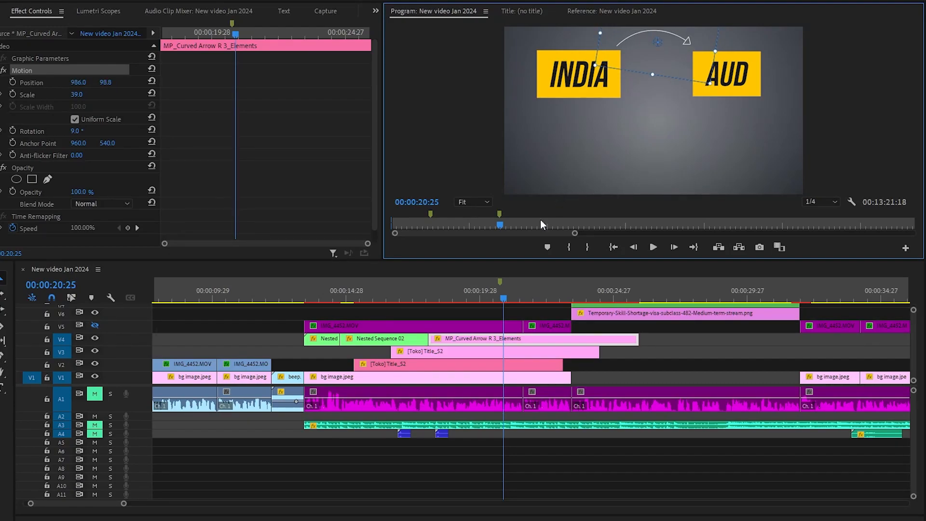
left_click_drag(341, 288, 459, 298)
left_click(485, 330)
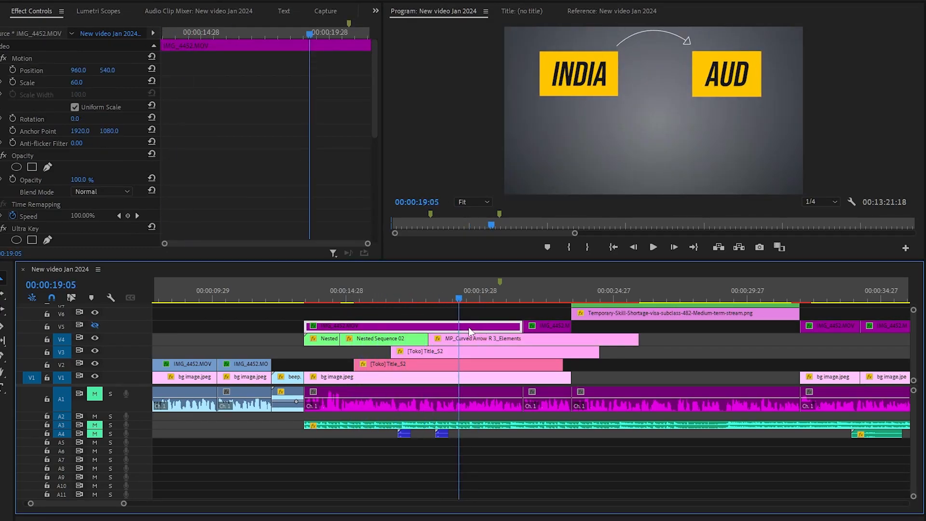
left_click(94, 326)
Examine the Position keyframes of the Temporary-Skill-Shortage visa image on V6 and the Nested Sequence 03 settings above it.
left_click_drag(369, 298, 618, 300)
scroll(710, 369, "up", 2)
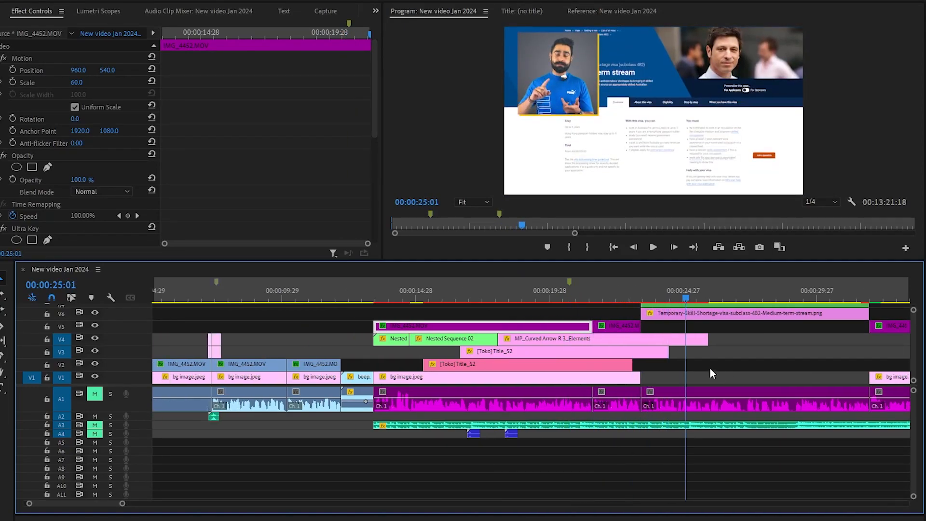
scroll(687, 340, "down", 4)
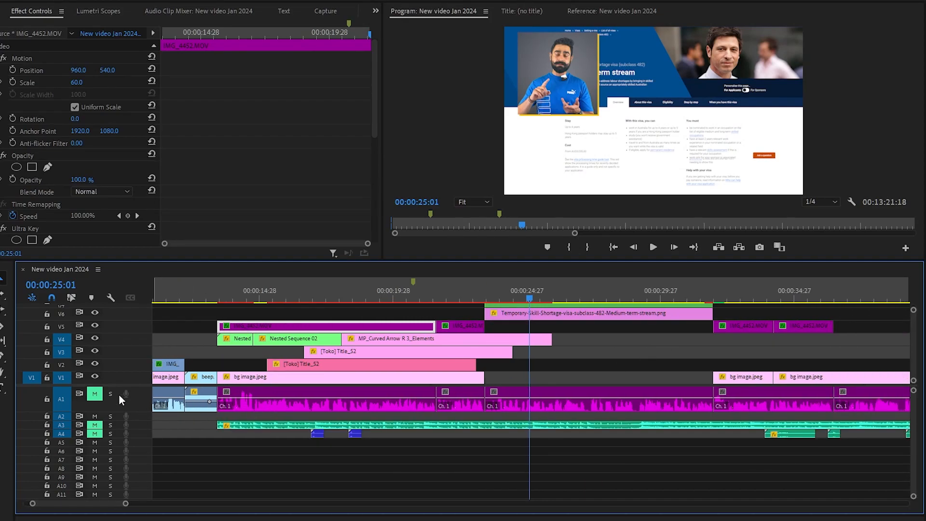
scroll(58, 376, "up", 3)
left_click(566, 299)
left_click_drag(569, 301, 563, 299)
left_click(621, 353)
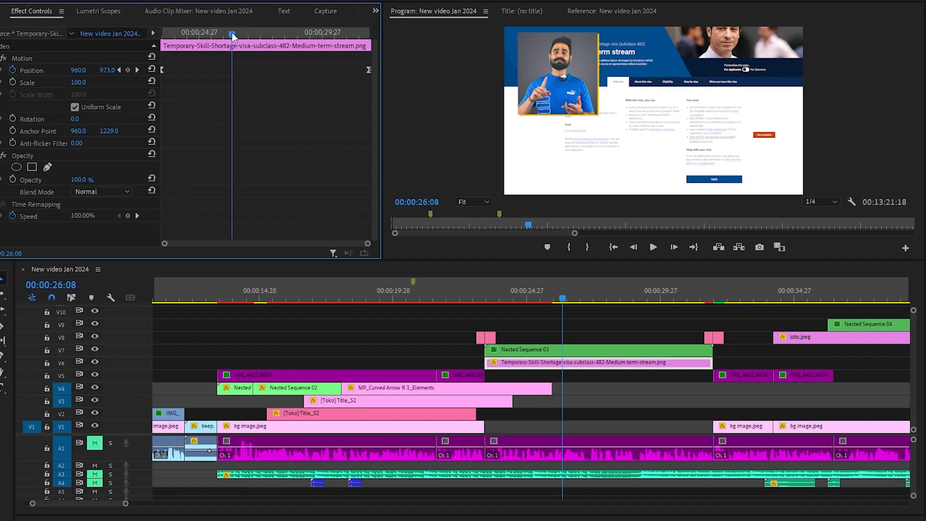
left_click_drag(232, 36, 169, 77)
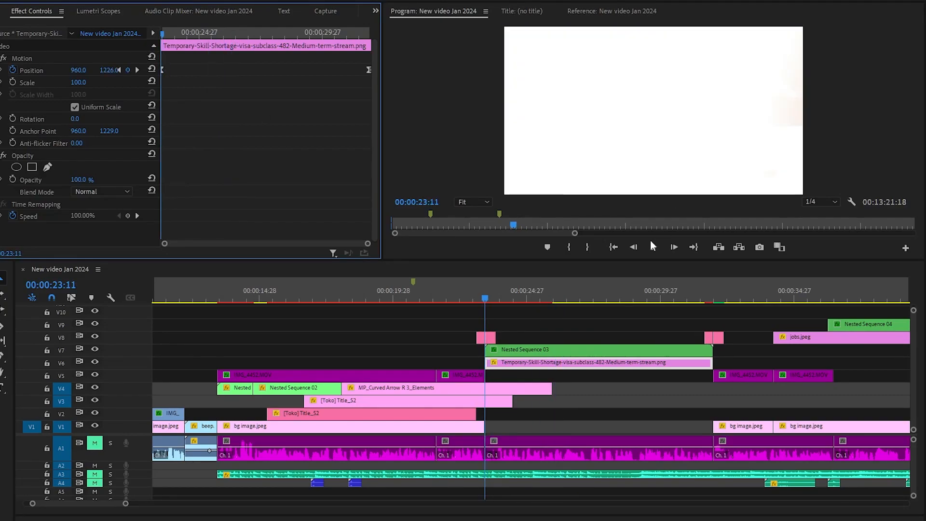
left_click_drag(537, 304, 615, 303)
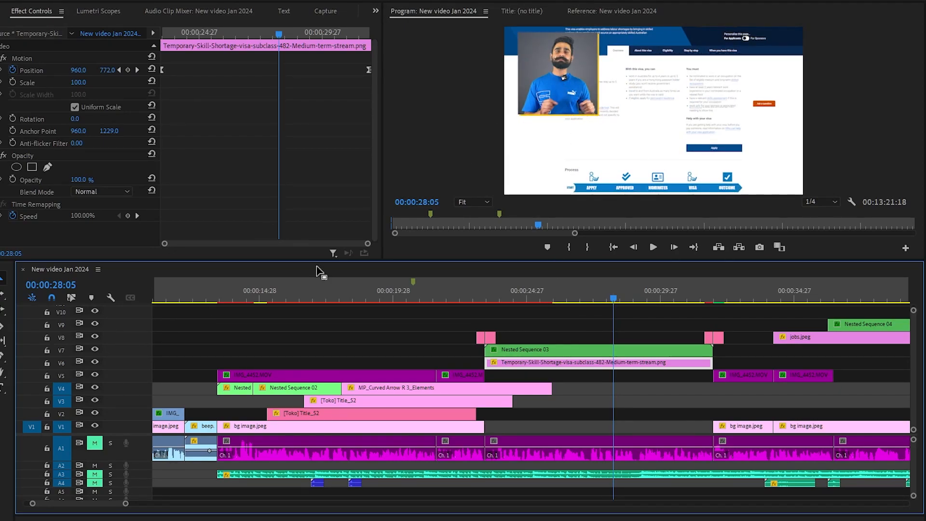
left_click(514, 349)
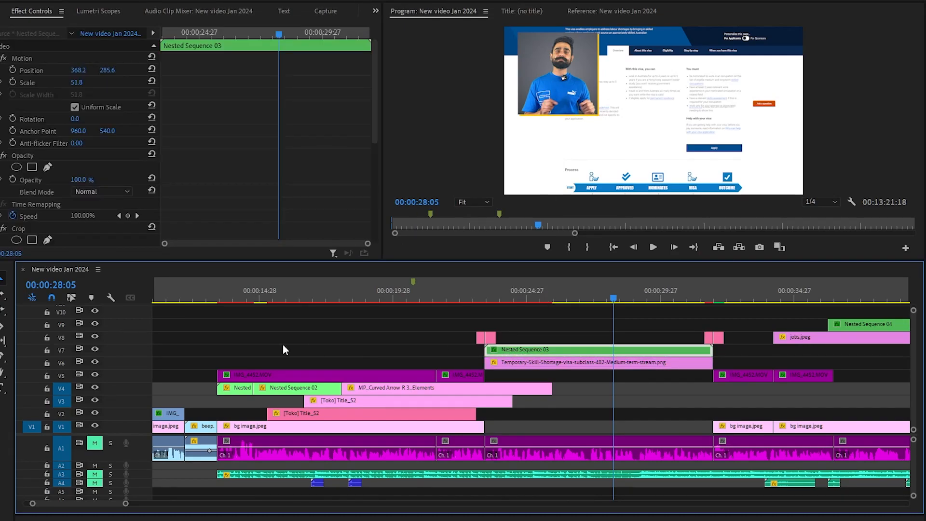
With track V7 hidden, delete all Position keyframes of the Temporary-Skill-Shortage image and reset its position to 960, 540.
left_click(94, 348)
left_click(562, 361)
left_click_drag(282, 33, 88, 43)
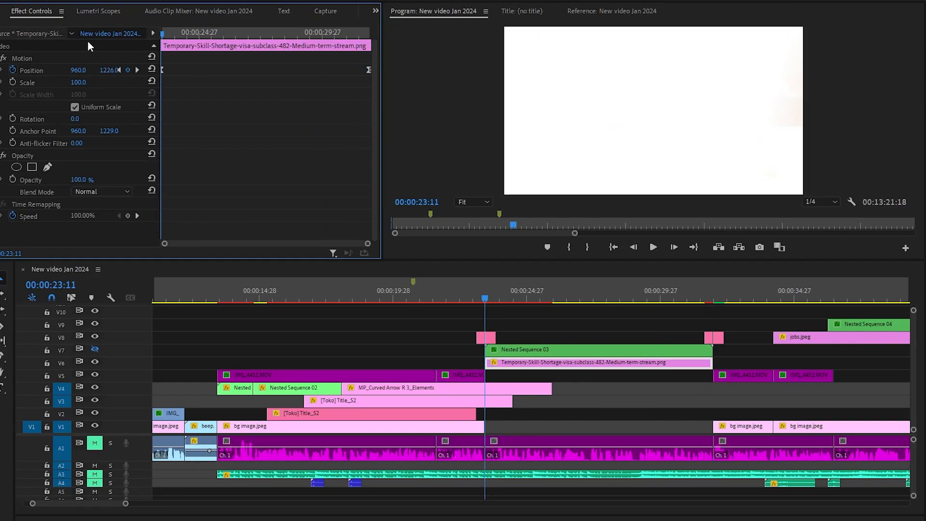
left_click(262, 34)
left_click(15, 70)
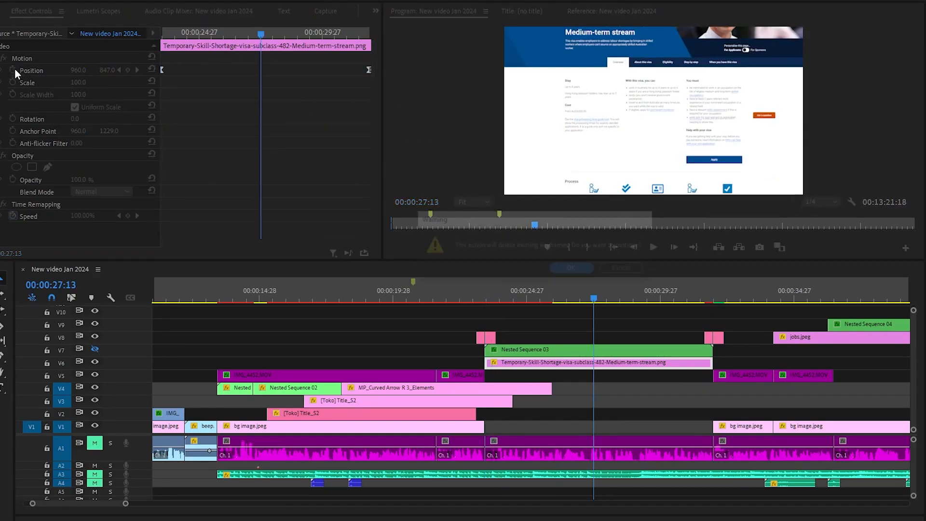
left_click(572, 268)
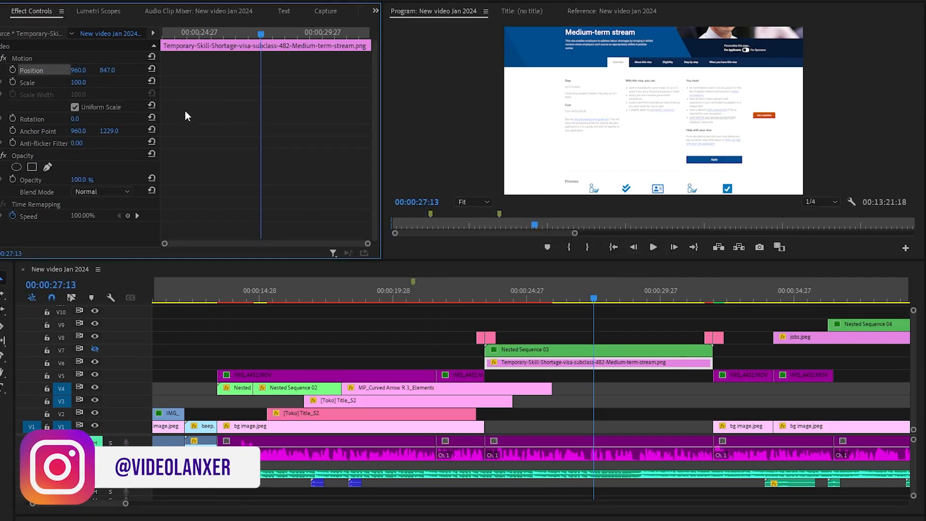
left_click(152, 69)
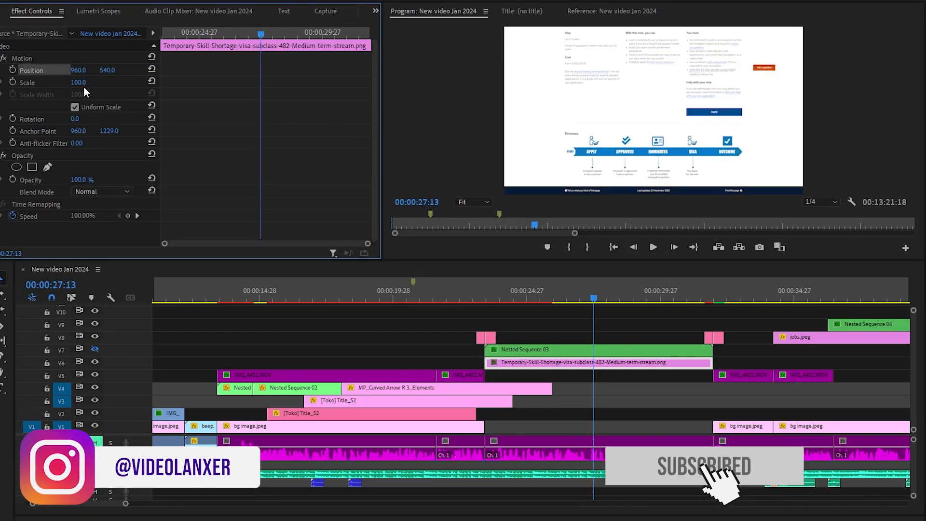
Try reducing the Temporary-Skill-Shortage image's scale to about 95 and set it back to 100.
mouse_move(79, 83)
left_mouse_down()
mouse_move(46, 83)
mouse_move(68, 83)
left_mouse_up()
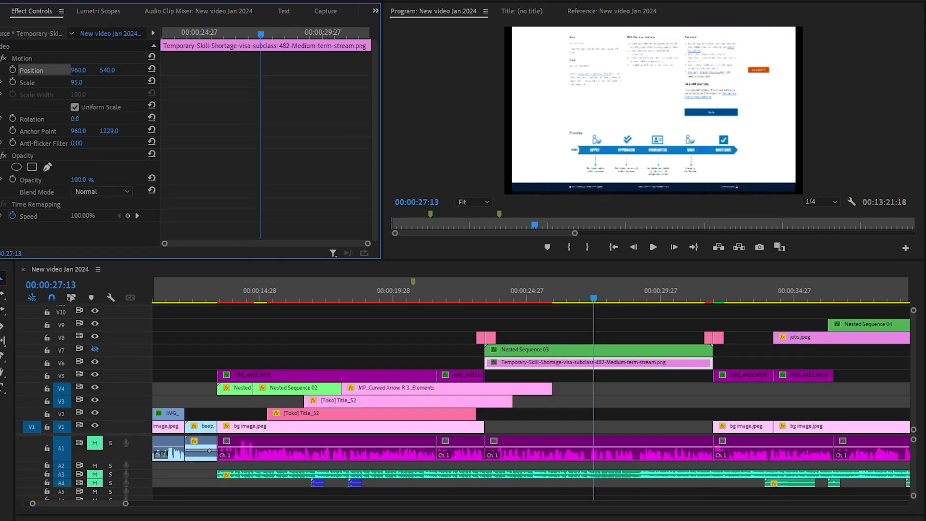
left_click_drag(85, 82, 85, 82)
left_click(79, 83)
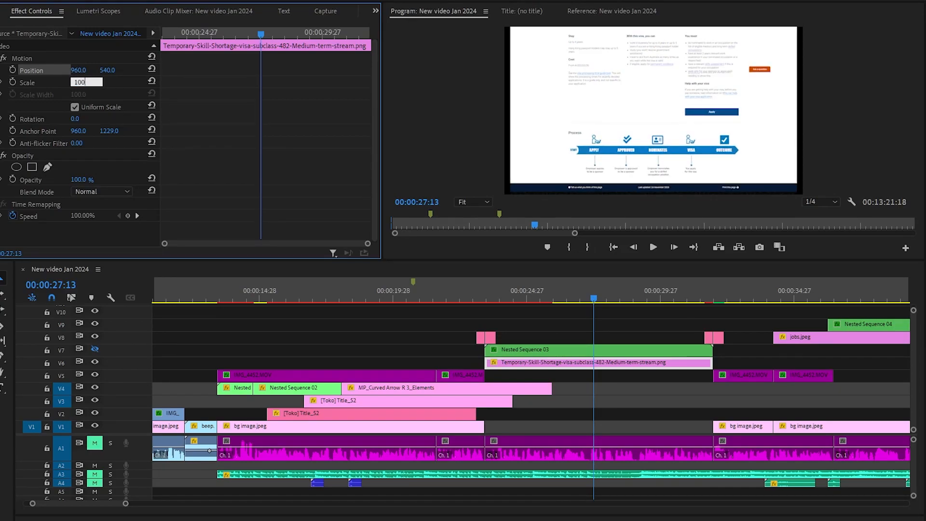
type("100")
key("Return")
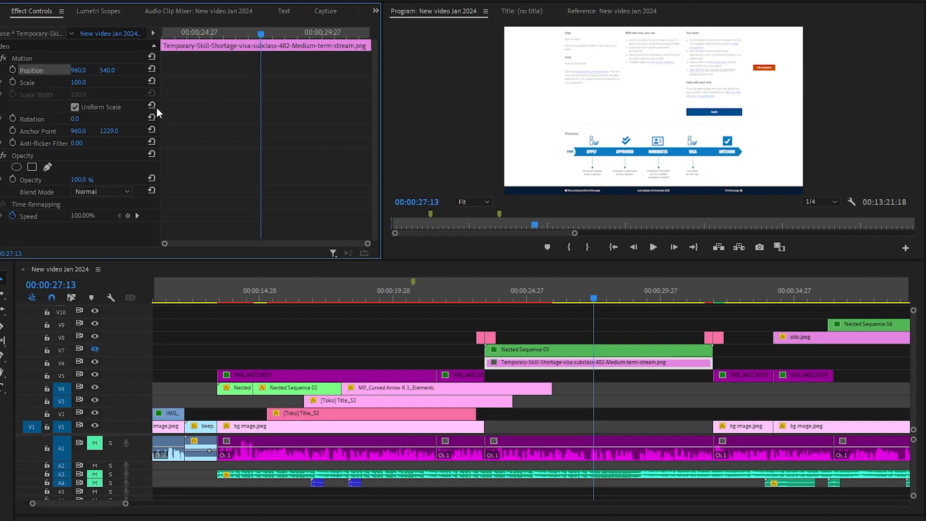
Set the web page image's position to 960, 1235 and place a Position keyframe at the clip's start.
left_click_drag(109, 70, 176, 71)
left_click(13, 71)
left_click_drag(260, 70, 192, 71)
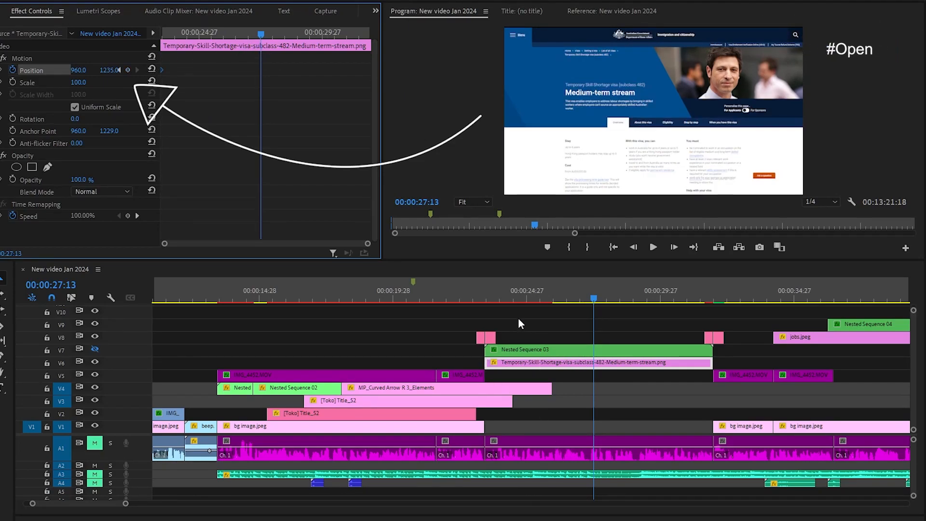
Add a second Position keyframe that shifts the web page image upward, and move that keyframe to the clip's end.
left_click_drag(484, 291, 496, 297)
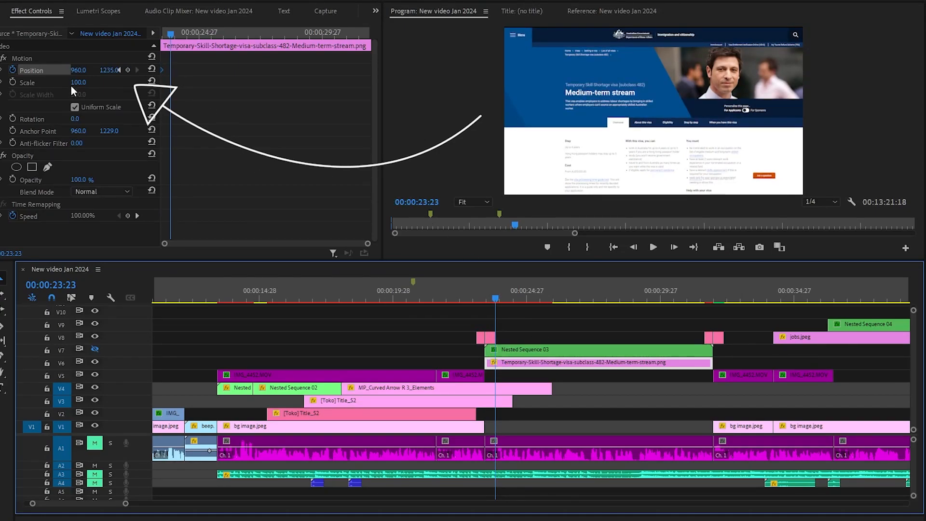
left_click_drag(104, 71, 49, 71)
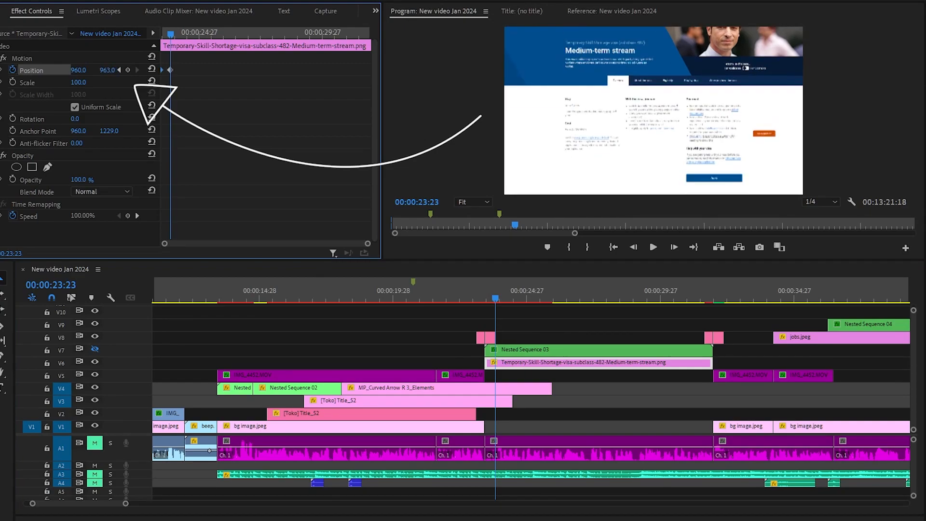
left_click_drag(107, 70, 48, 70)
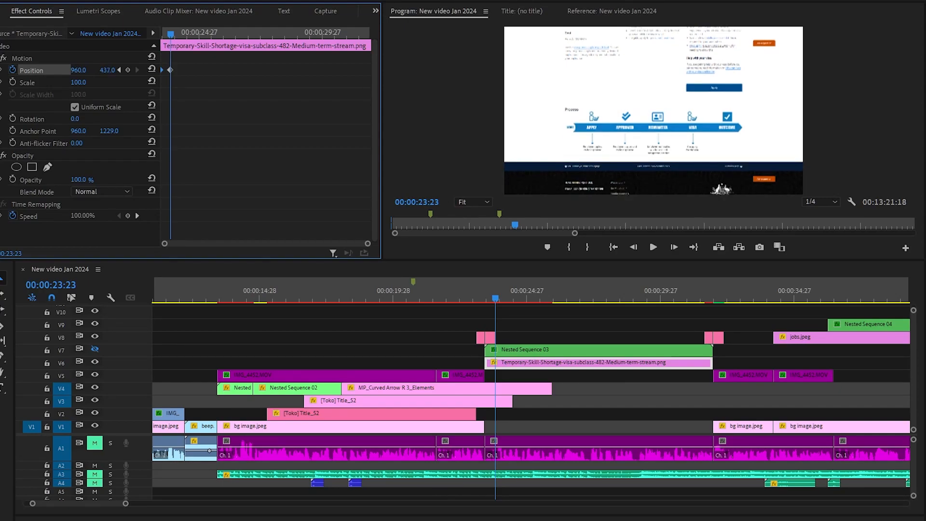
left_click_drag(107, 70, 421, 72)
left_click_drag(170, 34, 327, 75)
left_click_drag(259, 32, 356, 41)
left_click_drag(318, 69, 384, 74)
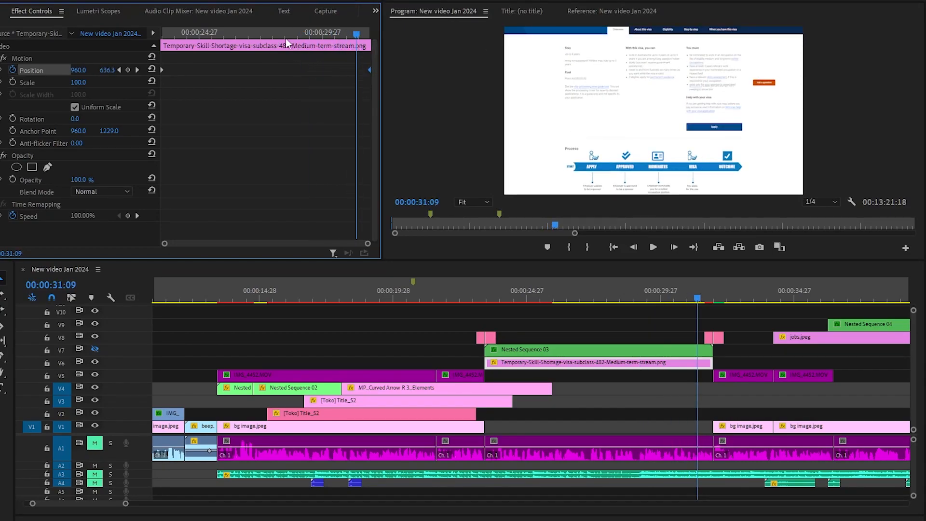
Examine the Position keyframes of the jobs.jpeg clip on V8 by scrubbing to 00:00:40:08.
left_click_drag(644, 293, 692, 301)
left_click_drag(295, 332, 305, 339)
left_click(313, 353)
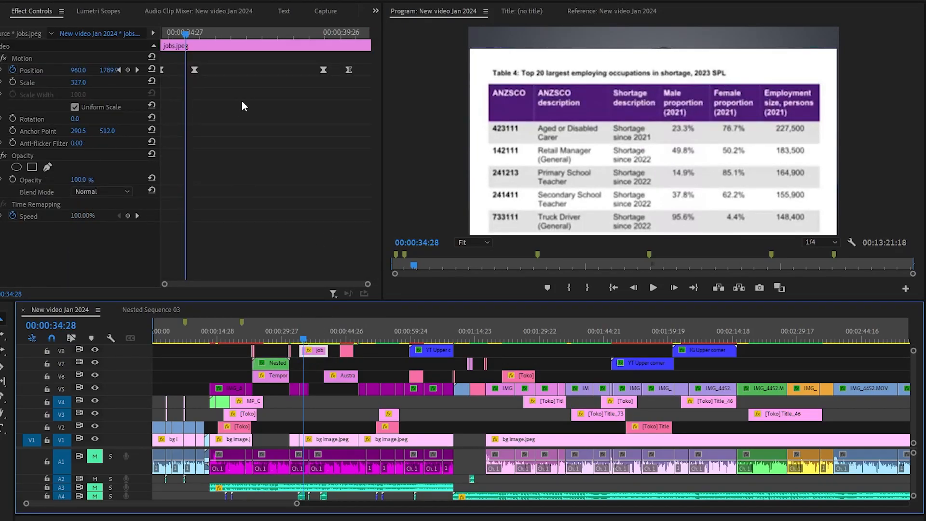
left_click_drag(184, 33, 353, 48)
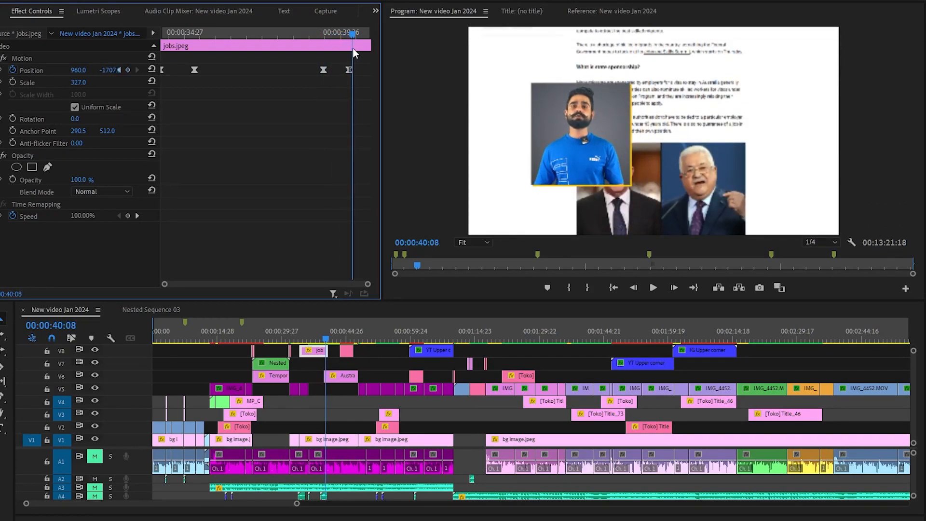
Examine the Australia-visa-opportunities image's Position and Scale animation on V6 and the headline highlight clip on V8.
left_click(341, 376)
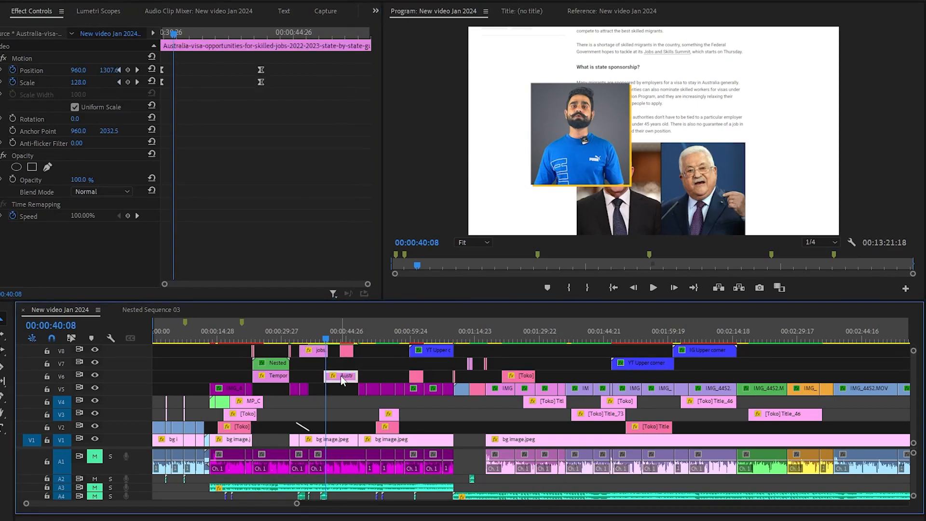
left_click_drag(324, 347, 336, 333)
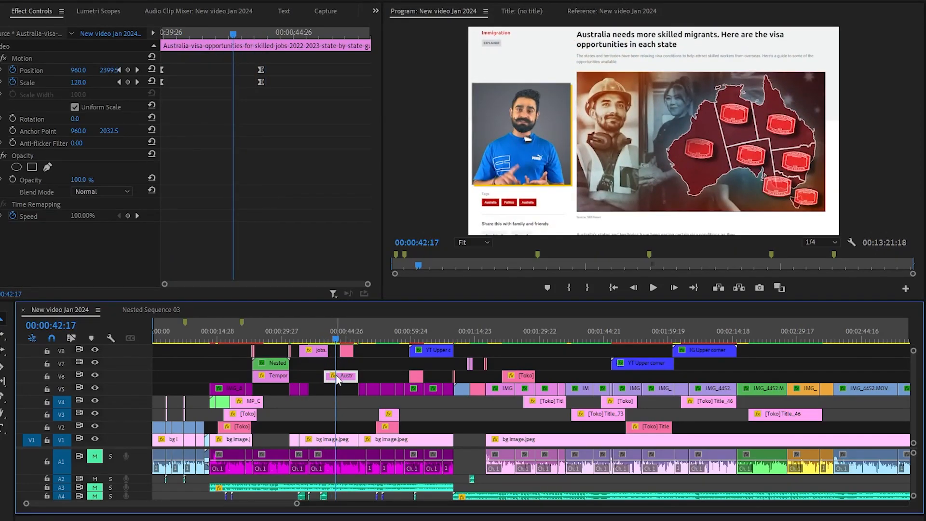
left_click(339, 337)
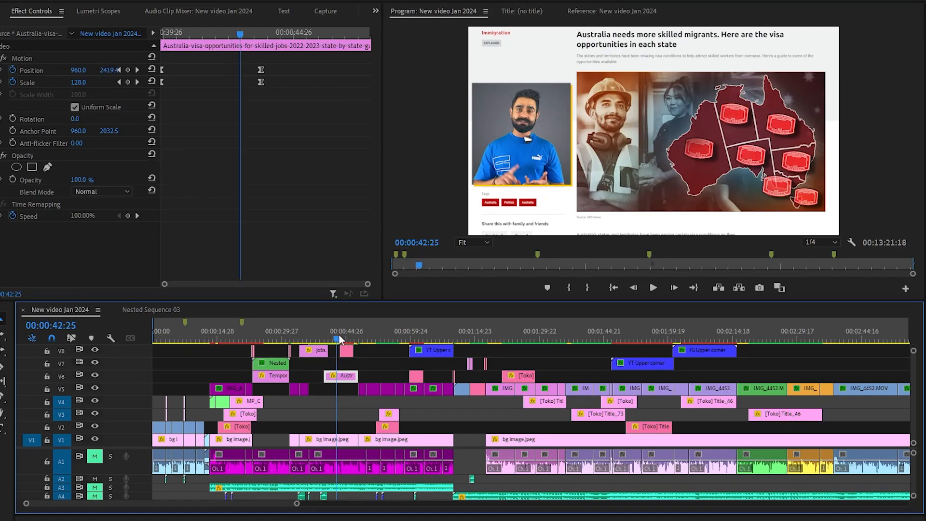
left_click_drag(339, 338, 346, 340)
left_click(346, 349)
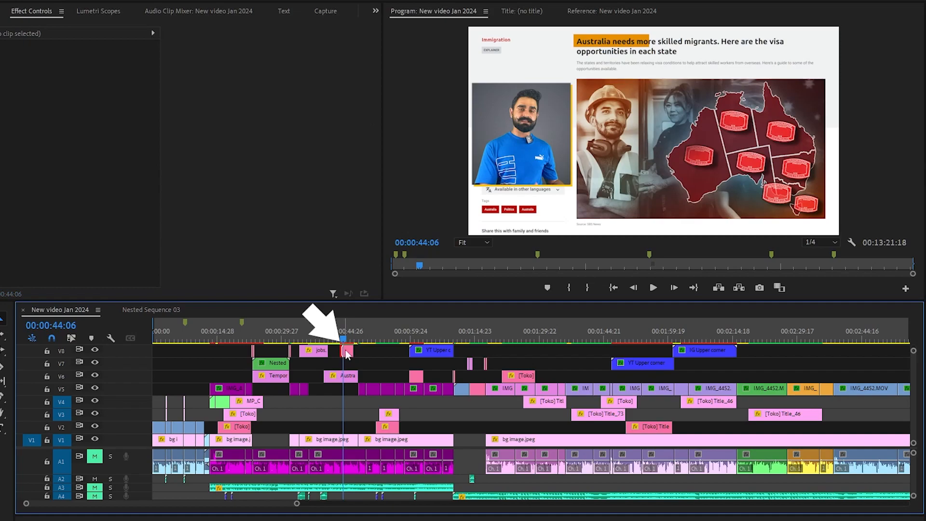
Review the PROCESS, REQUIREMENT and BENEFITS titles in the sequence and save the project.
left_click(389, 337)
left_click(390, 415)
left_click(387, 428)
left_click_drag(412, 419, 383, 411)
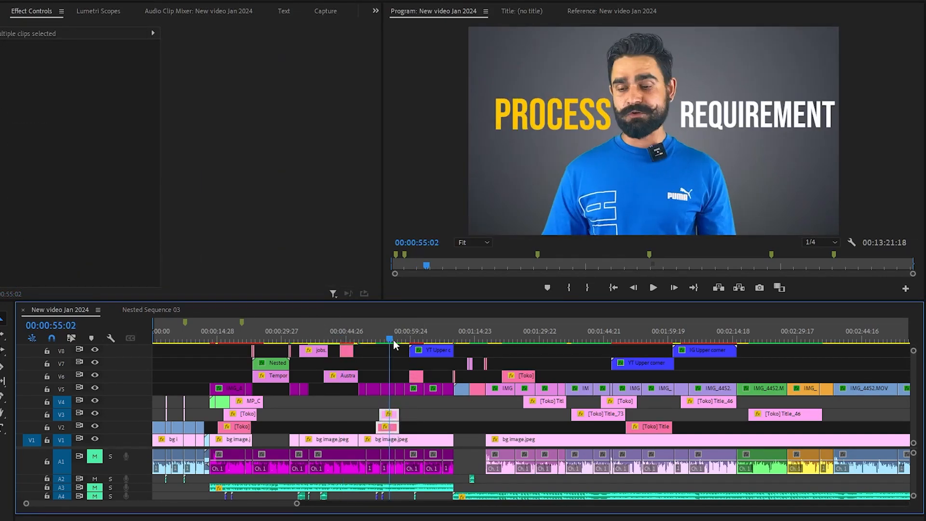
left_click_drag(393, 339, 514, 348)
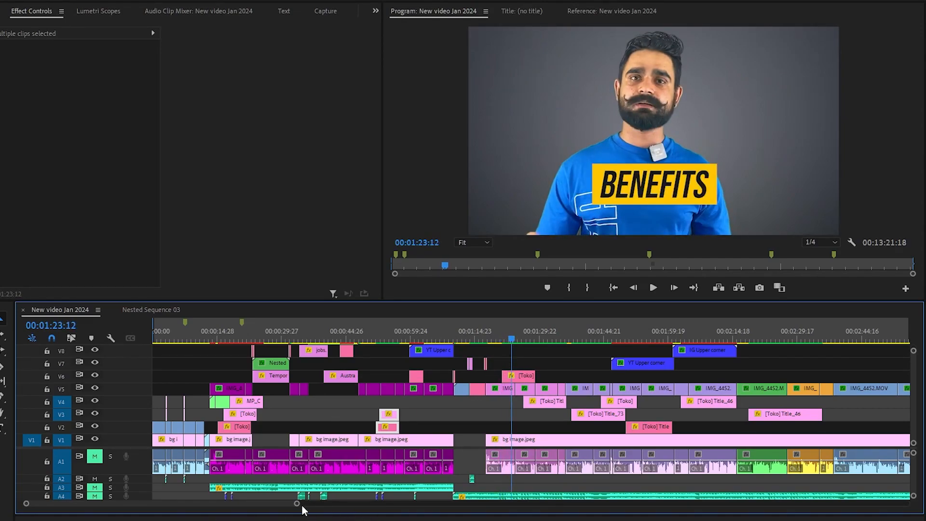
left_click_drag(297, 504, 415, 514)
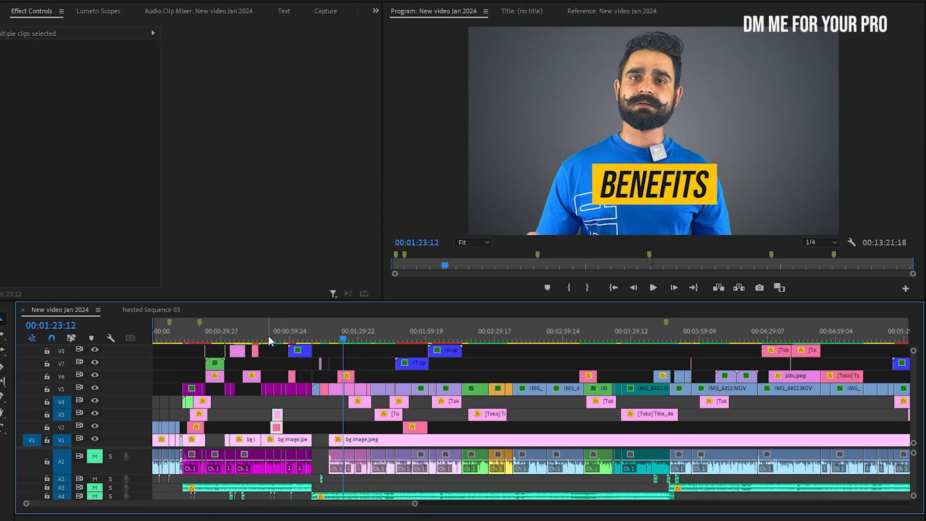
key("ctrl+s")
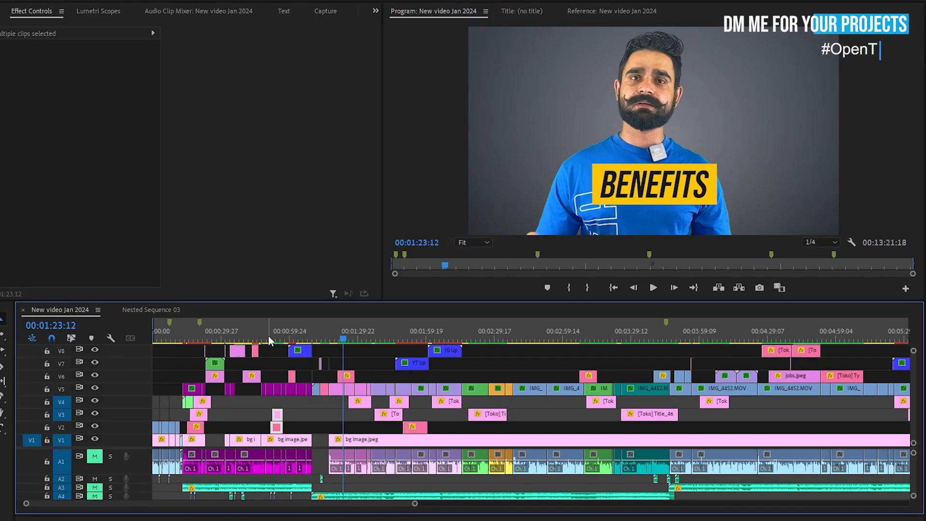
Compare the talking-head clip at 00:00:52:07 with Ultra Key off and on, and preview the social handle overlays.
left_click(272, 332)
scroll(67, 197, "down", 3)
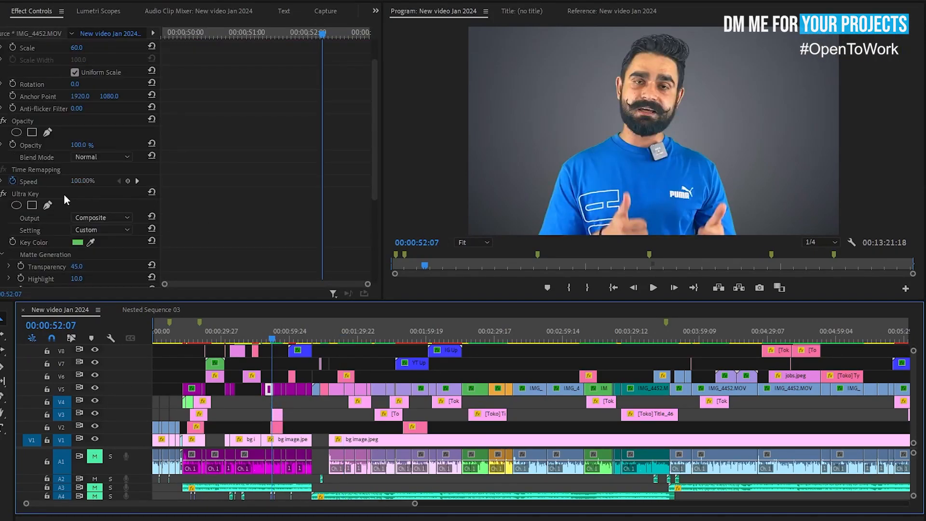
left_click(9, 198)
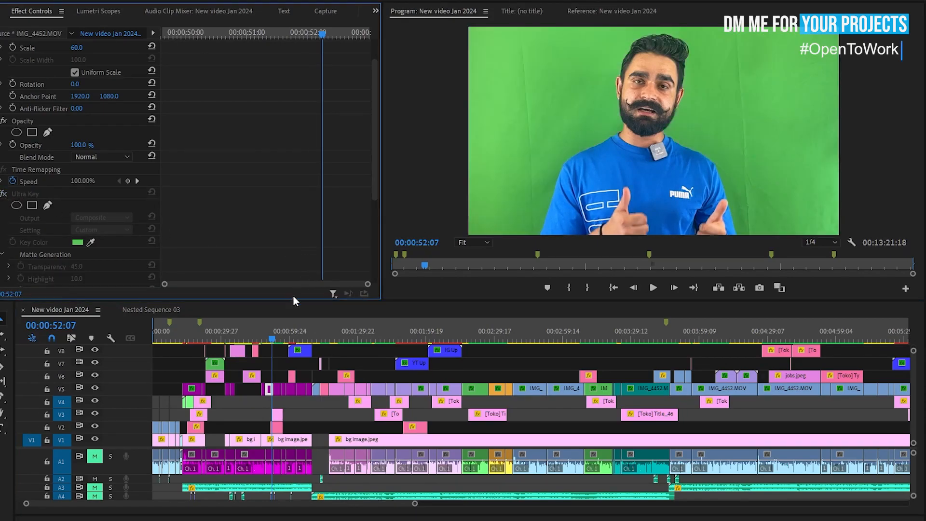
left_click(5, 194)
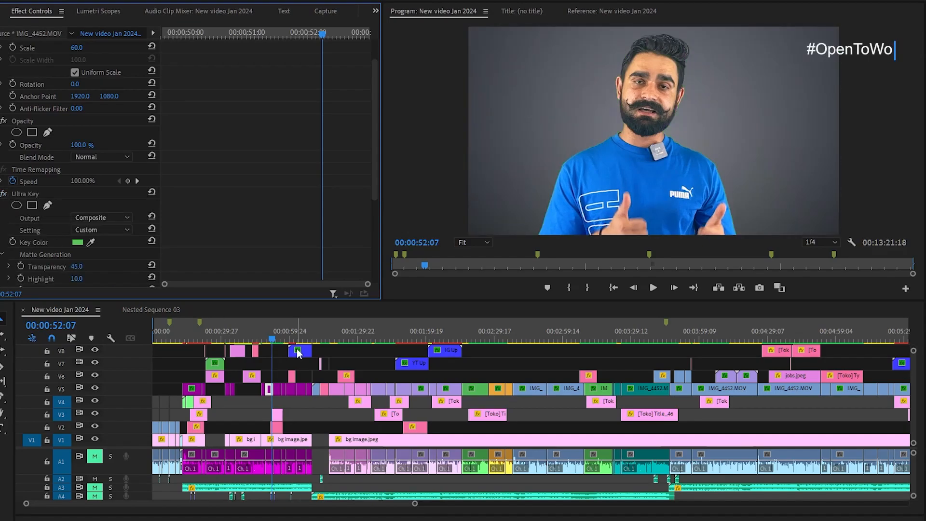
left_click_drag(272, 338, 309, 340)
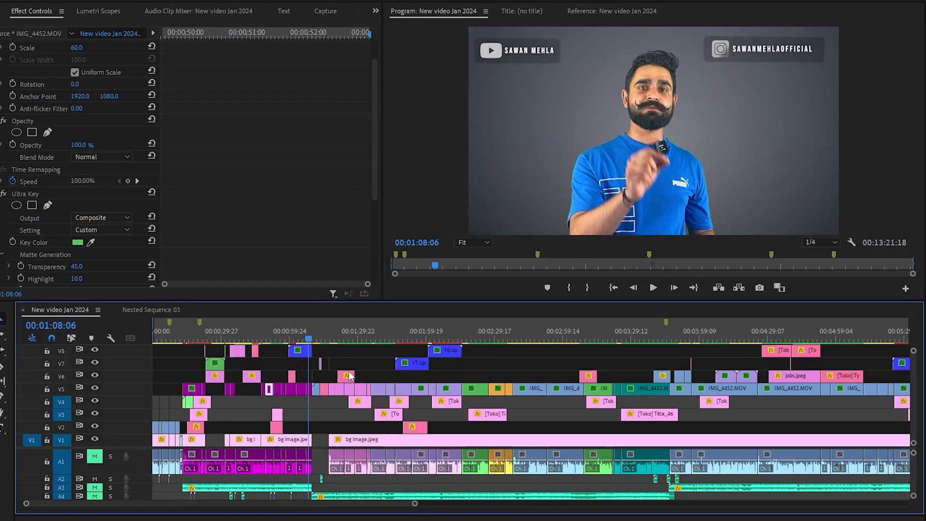
left_click(343, 338)
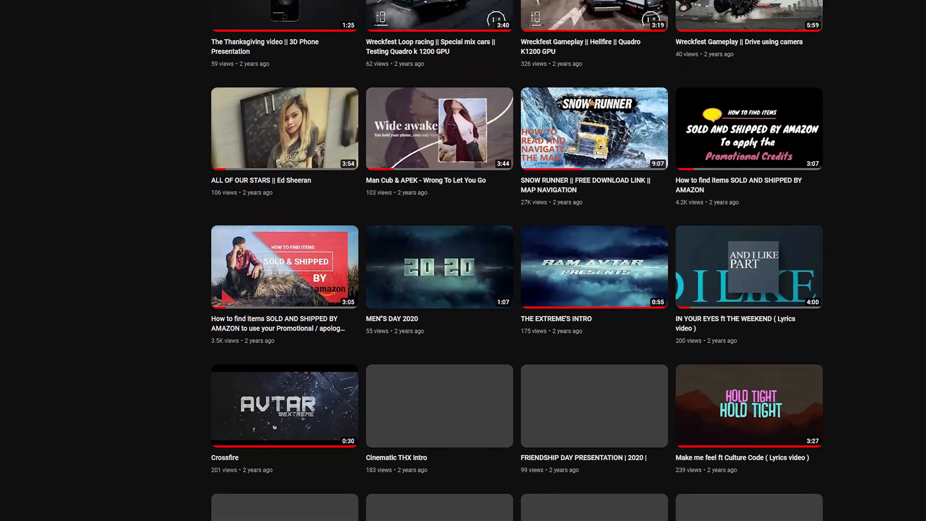
Browse the older uploads on the YouTube channel's video page.
scroll(517, 261, "up", 9)
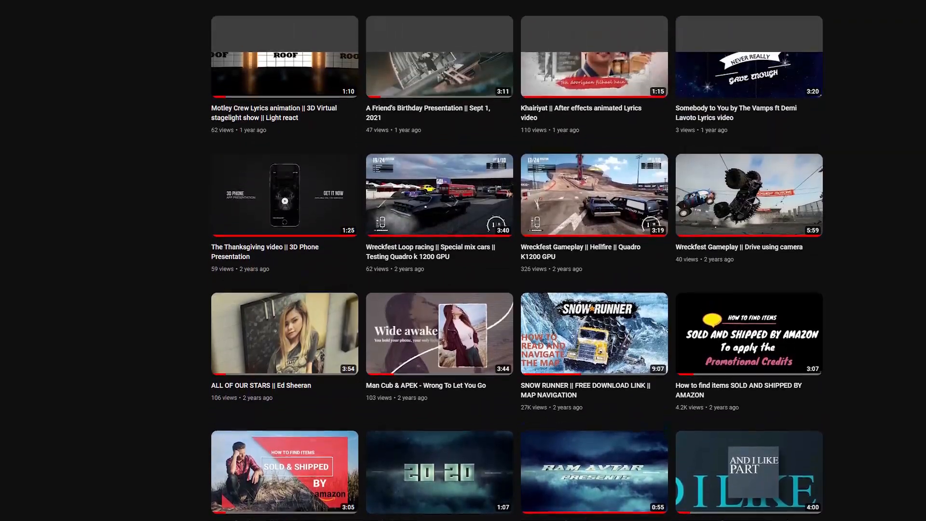